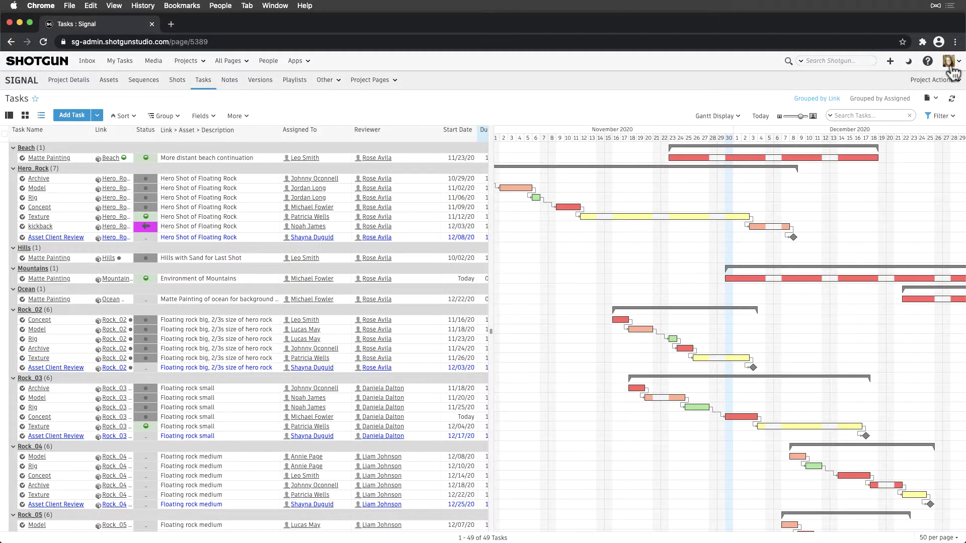
# - Open the Task Templates admin page and view the Animation - Shot template's details
pyautogui.click(948, 62)
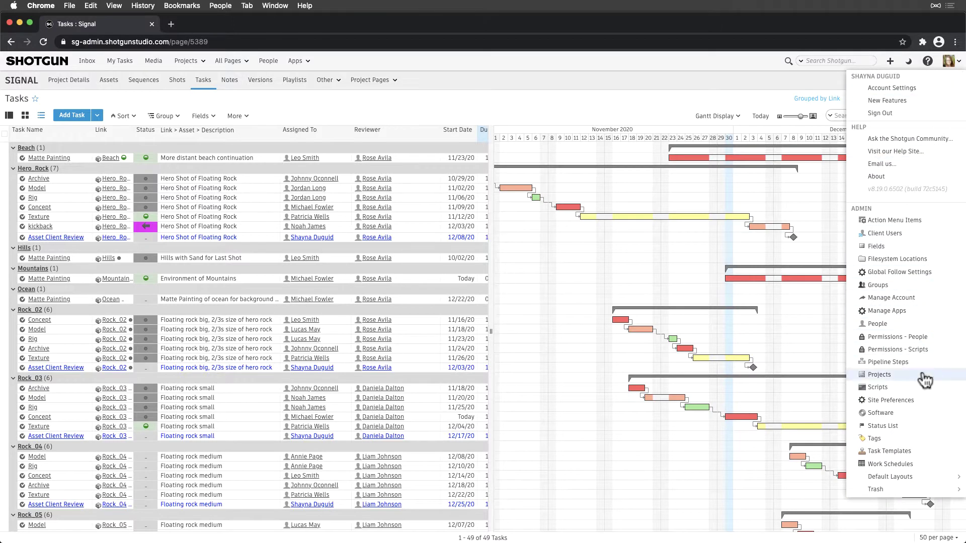
pyautogui.click(922, 453)
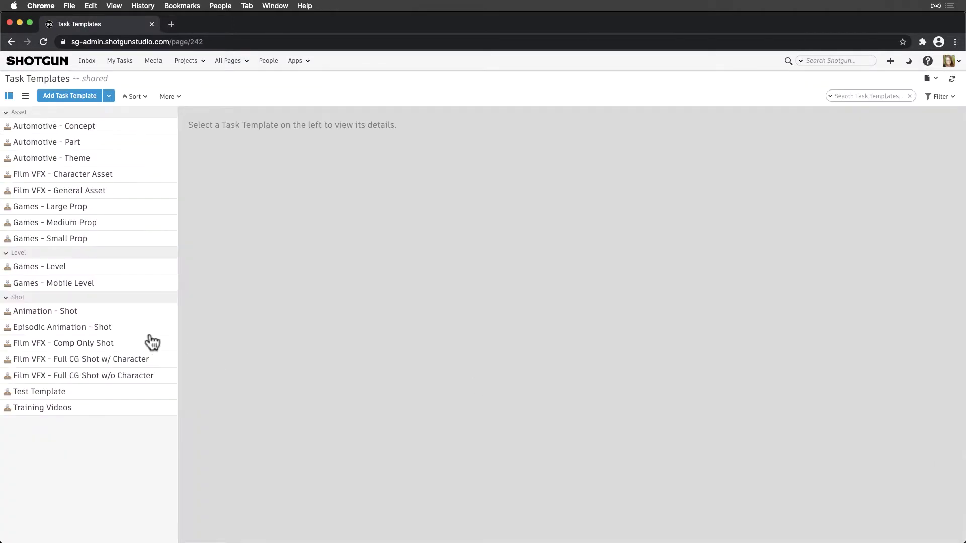
pyautogui.click(134, 313)
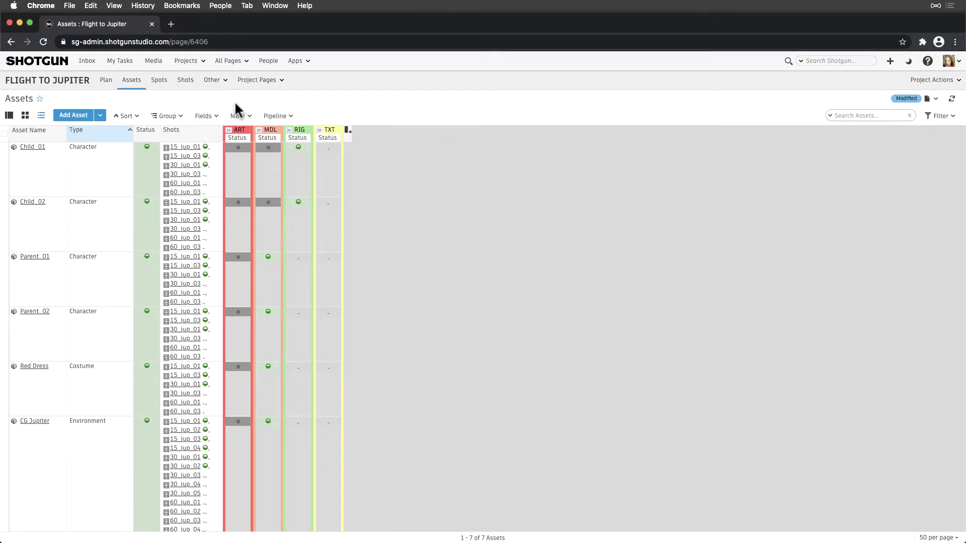
# - Expand the ART and MDL step columns, then open and dismiss Child_02's Model assignee editor
pyautogui.click(229, 131)
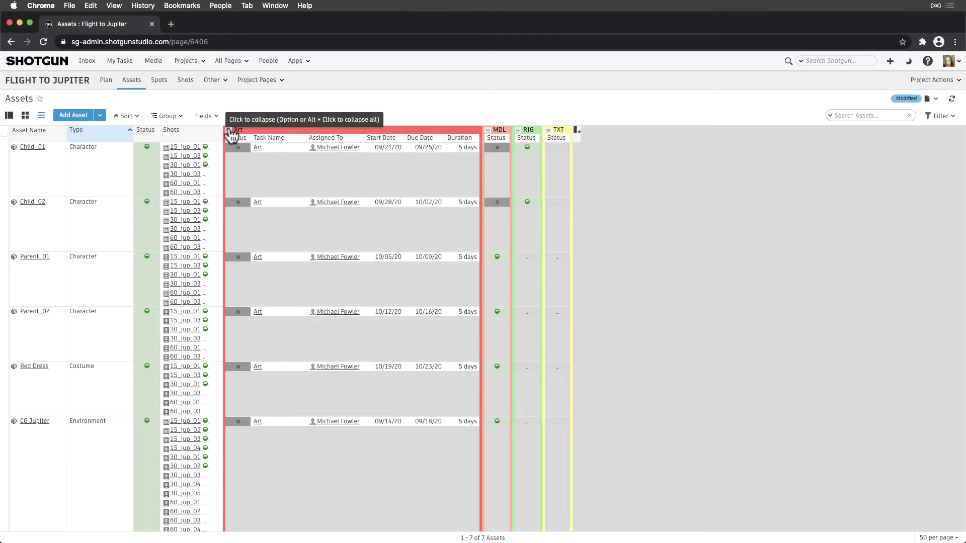
pyautogui.click(487, 131)
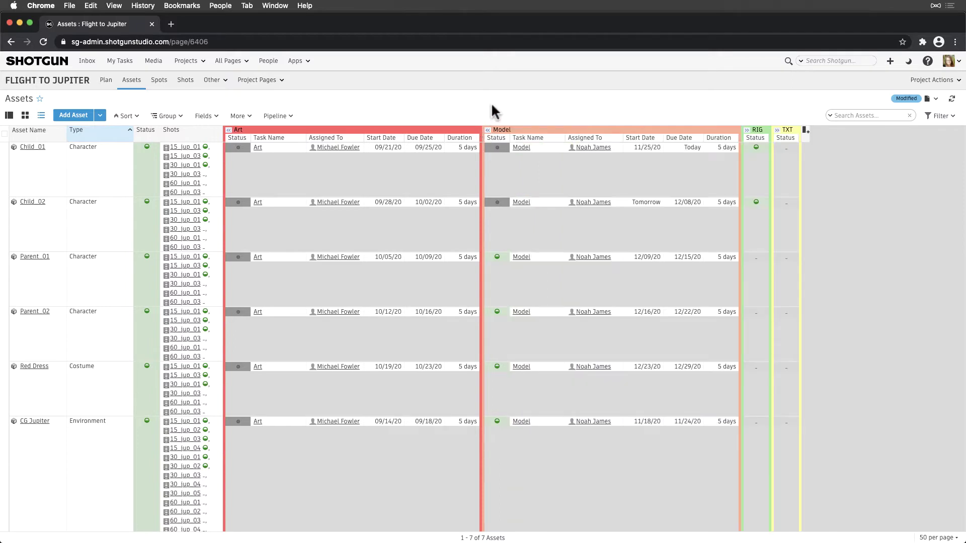
pyautogui.click(618, 202)
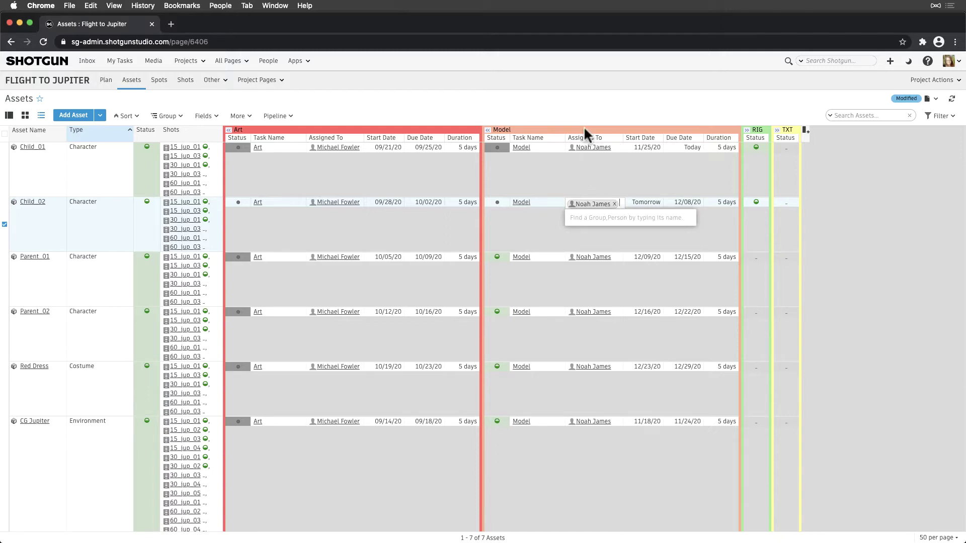
pyautogui.click(585, 112)
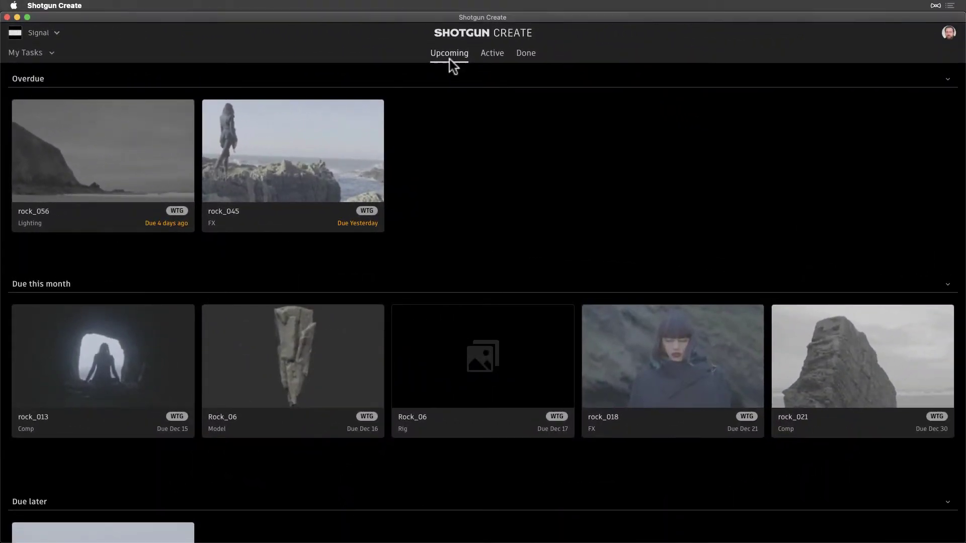
# - Check the Active and Done task lists, then open the rock_008 task's detail page
pyautogui.click(487, 60)
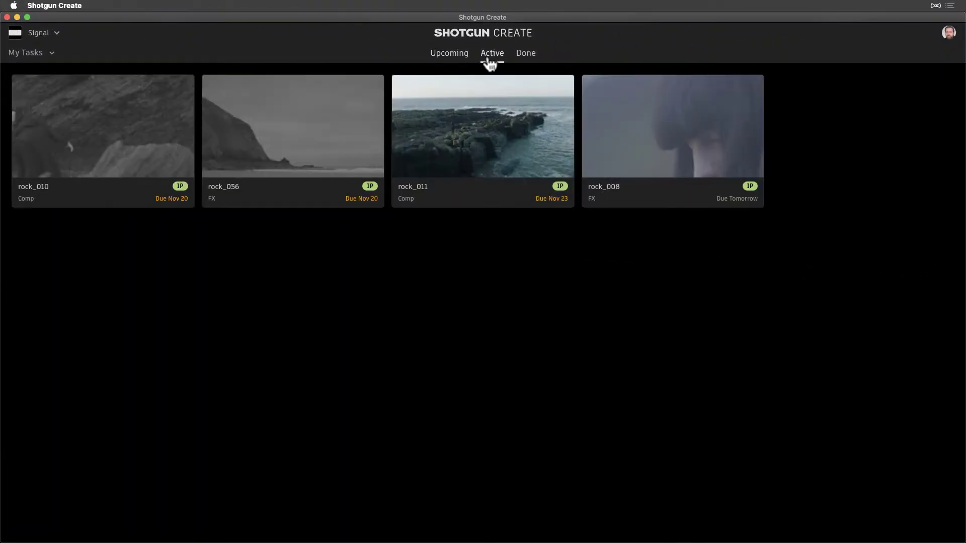
pyautogui.click(519, 59)
pyautogui.click(495, 57)
pyautogui.click(611, 185)
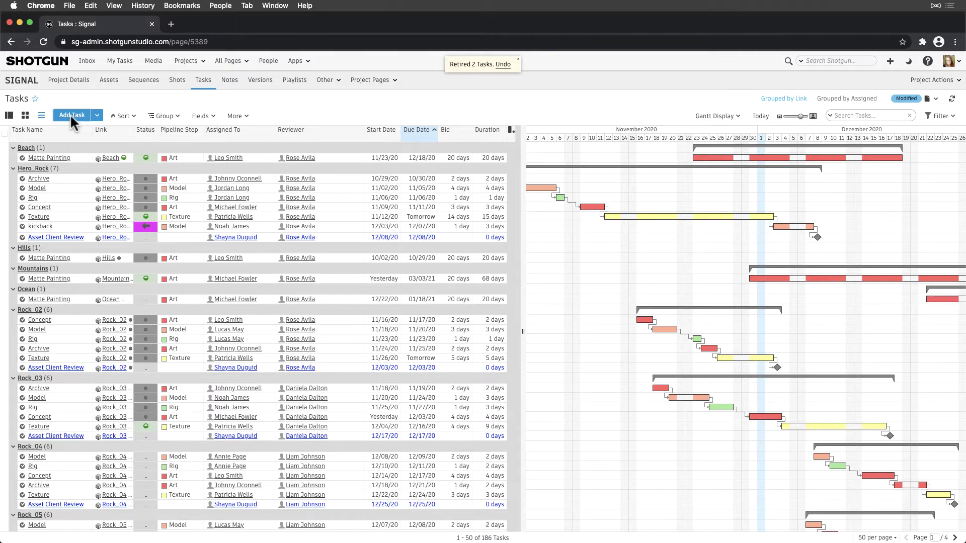
# - Create a Concept task linked to Grace with the Art pipeline step, keeping the form open
pyautogui.click(71, 116)
pyautogui.write('Concept')
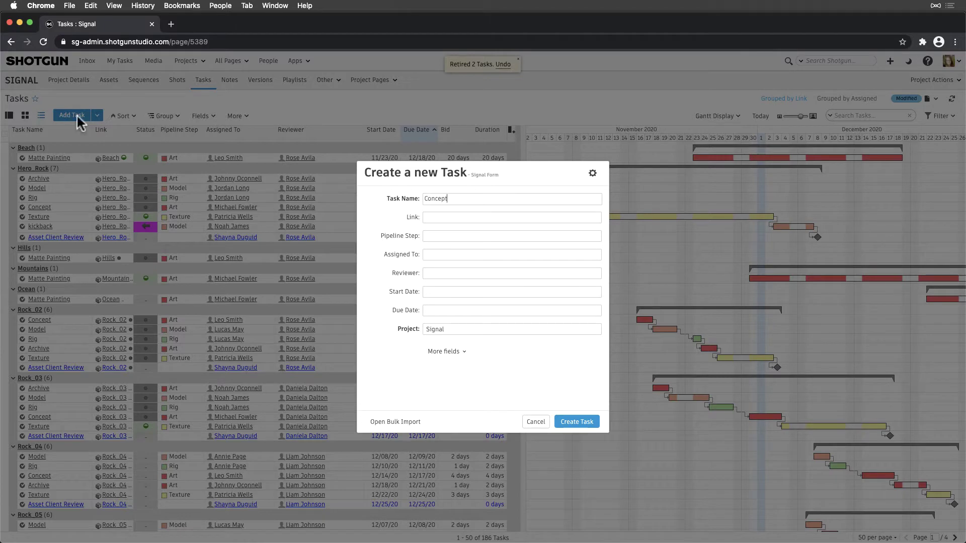
pyautogui.press('Tab')
pyautogui.write('G')
pyautogui.press('Tab')
pyautogui.click(446, 260)
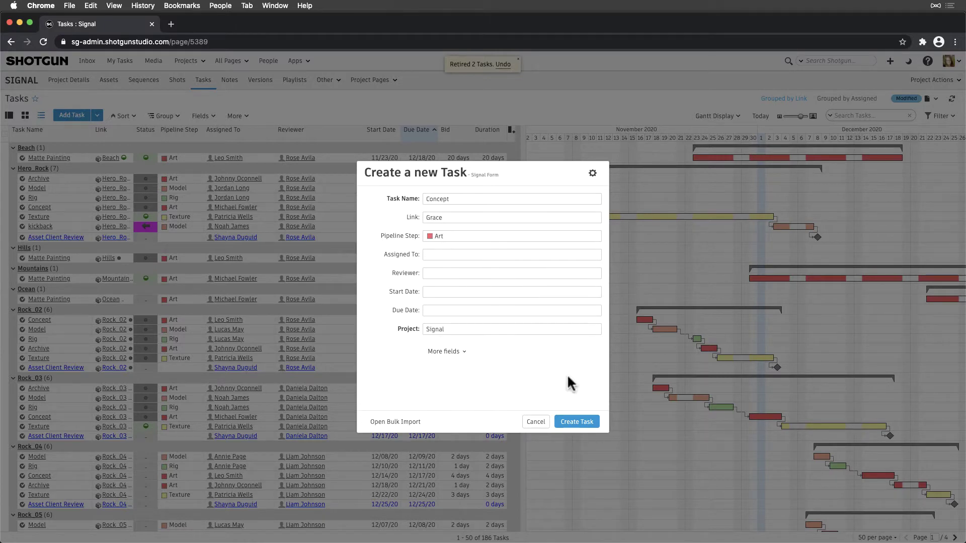
pyautogui.press('alt')
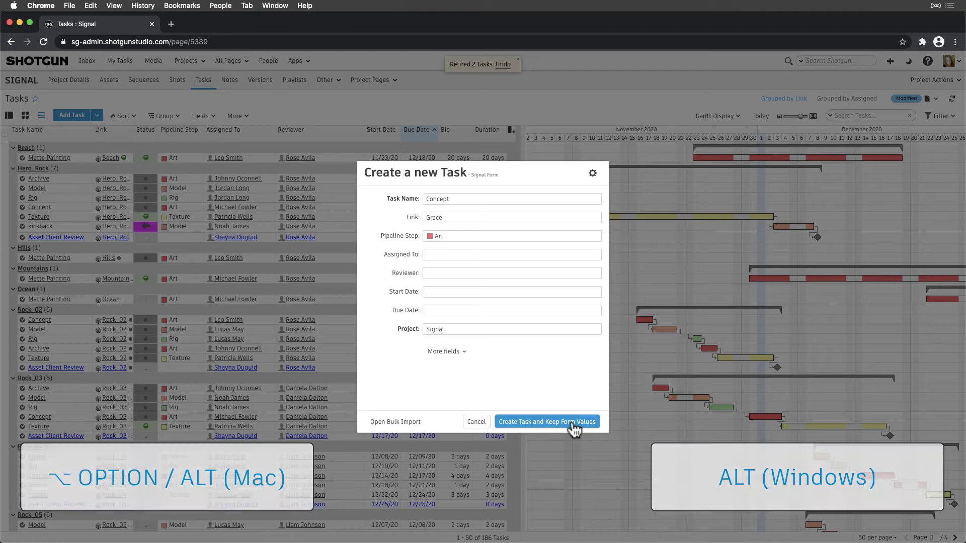
pyautogui.click(574, 422)
# - Add Grace's Model and Texture tasks with their matching pipeline steps
pyautogui.write('Model')
pyautogui.click(473, 236)
pyautogui.click(453, 274)
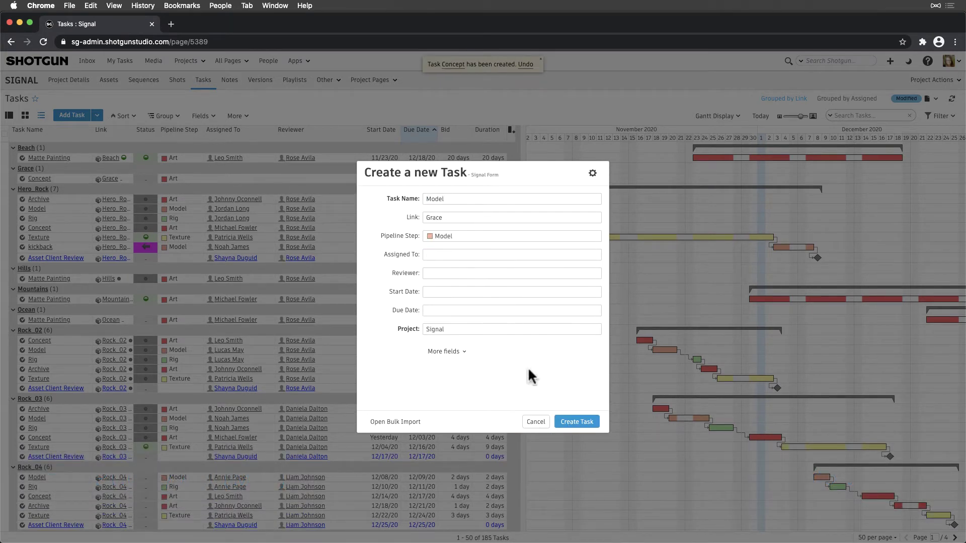
pyautogui.keyDown('alt'); pyautogui.click(559, 423); pyautogui.keyUp('alt')
pyautogui.write('Texture')
pyautogui.click(478, 236)
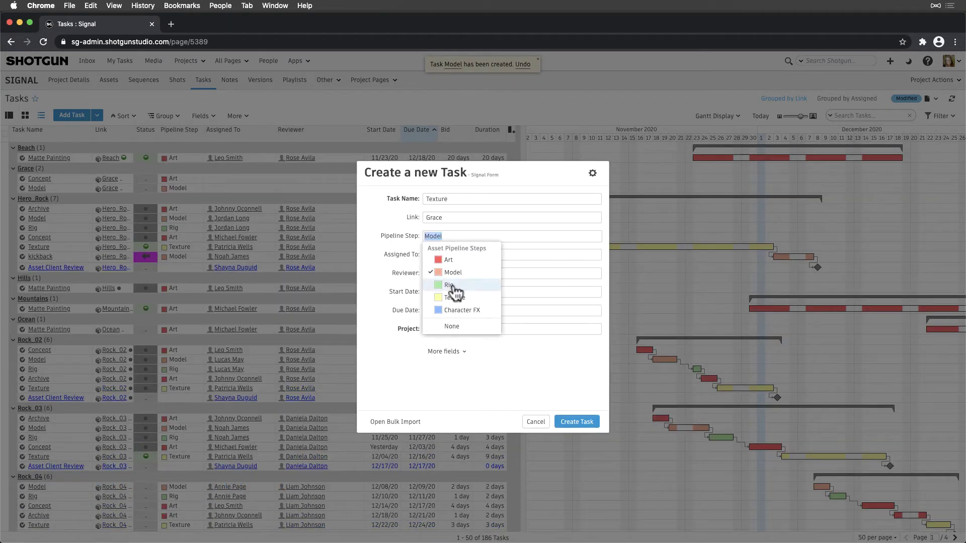
pyautogui.click(452, 282)
# - Add Grace's Rig task, plus Hair and Cloth tasks under Character FX
pyautogui.keyDown('alt'); pyautogui.click(574, 422); pyautogui.keyUp('alt')
pyautogui.write('Rig')
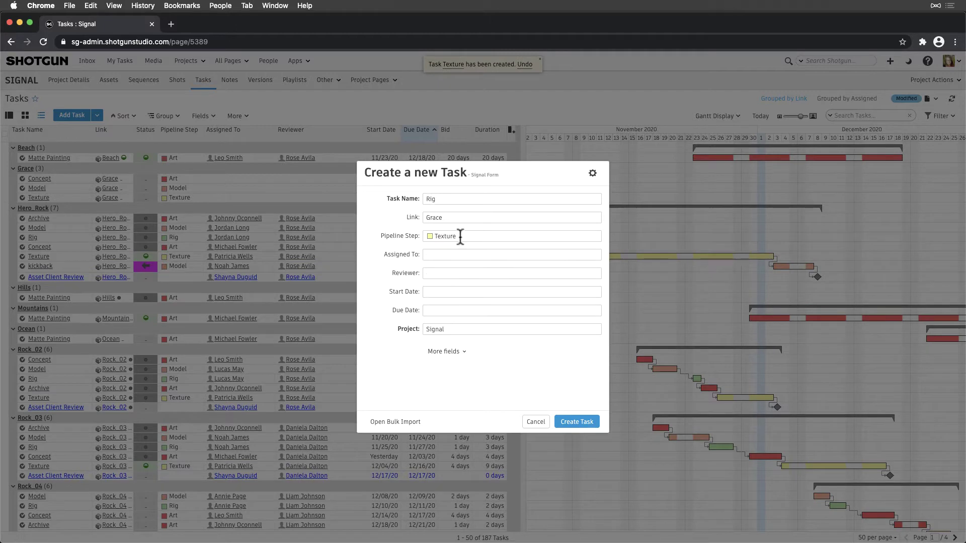
pyautogui.click(459, 237)
pyautogui.click(453, 272)
pyautogui.keyDown('alt'); pyautogui.click(573, 422); pyautogui.keyUp('alt')
pyautogui.write('Hair')
pyautogui.click(498, 237)
pyautogui.click(455, 306)
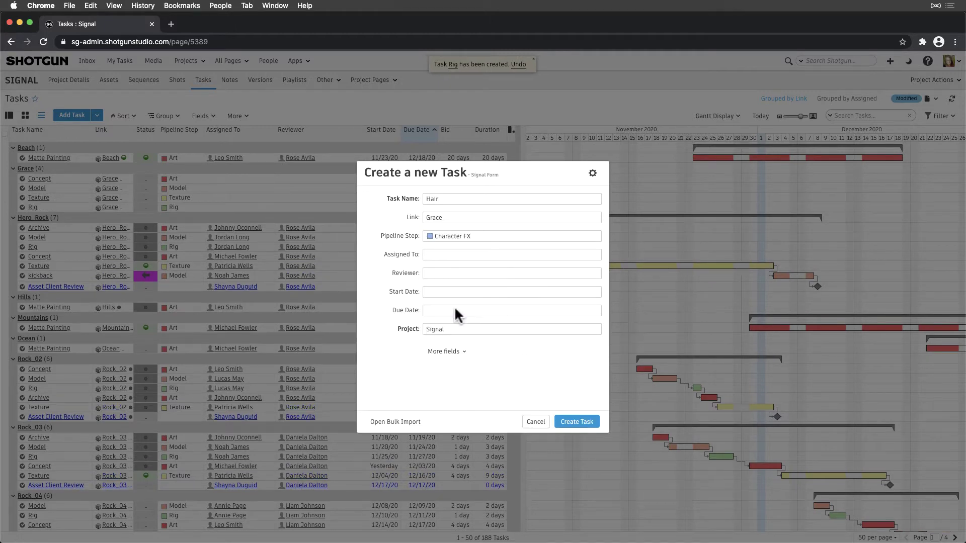
pyautogui.keyDown('alt'); pyautogui.click(564, 422); pyautogui.keyUp('alt')
pyautogui.write('Cloth')
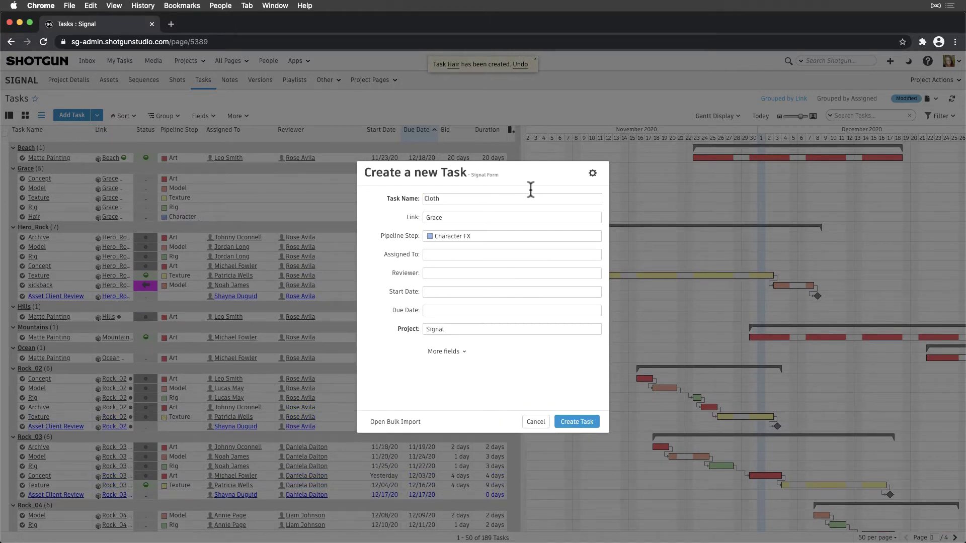
pyautogui.click(564, 422)
# - Give all six Grace tasks a 5-day bid and a 5-day duration
pyautogui.moveTo(464, 179); pyautogui.dragTo(461, 226)
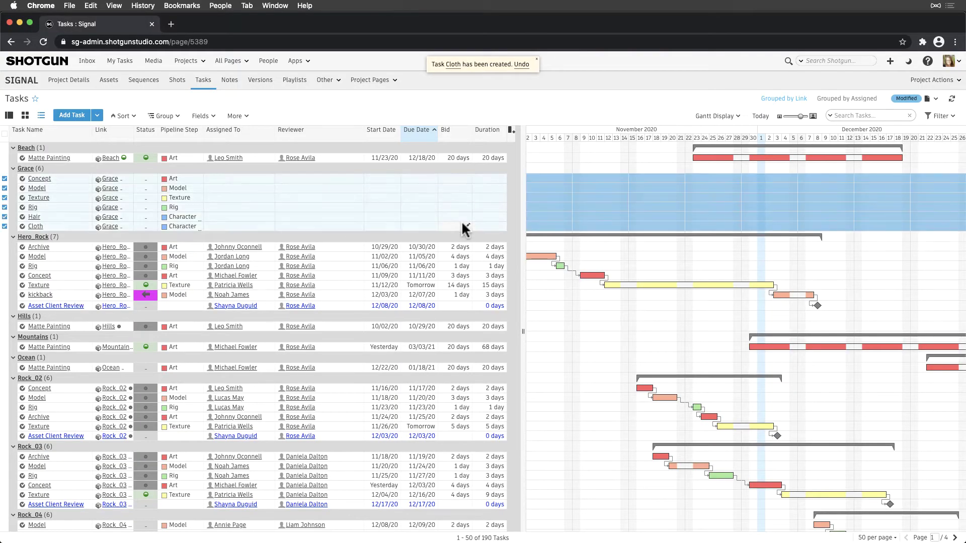
pyautogui.rightClick(461, 225)
pyautogui.click(482, 232)
pyautogui.write('5')
pyautogui.press('Return')
pyautogui.rightClick(479, 187)
pyautogui.click(488, 193)
pyautogui.write('5')
pyautogui.press('Return')
# - Add a Sort Order column and number Grace's tasks 1 to 4
pyautogui.click(512, 130)
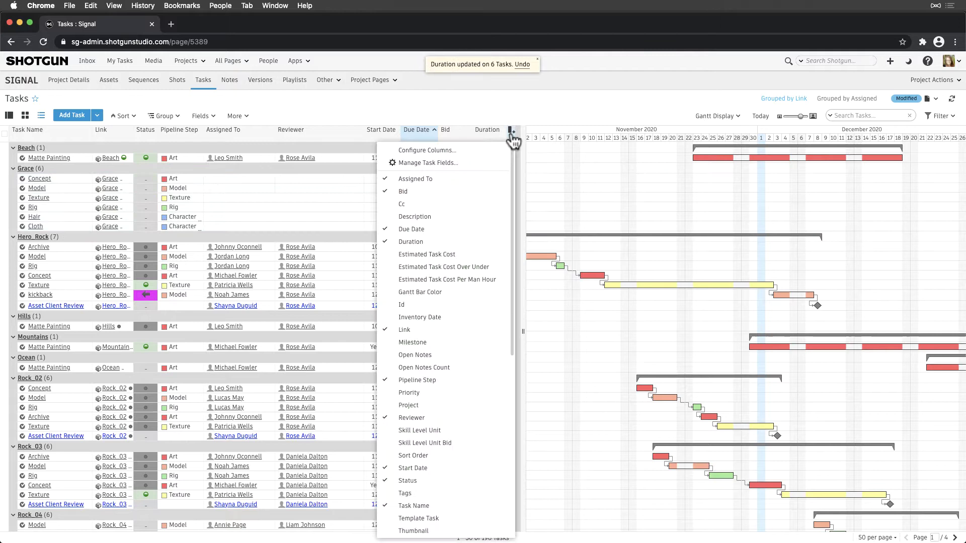
pyautogui.scroll(-10, 462, 343)
pyautogui.click(451, 294)
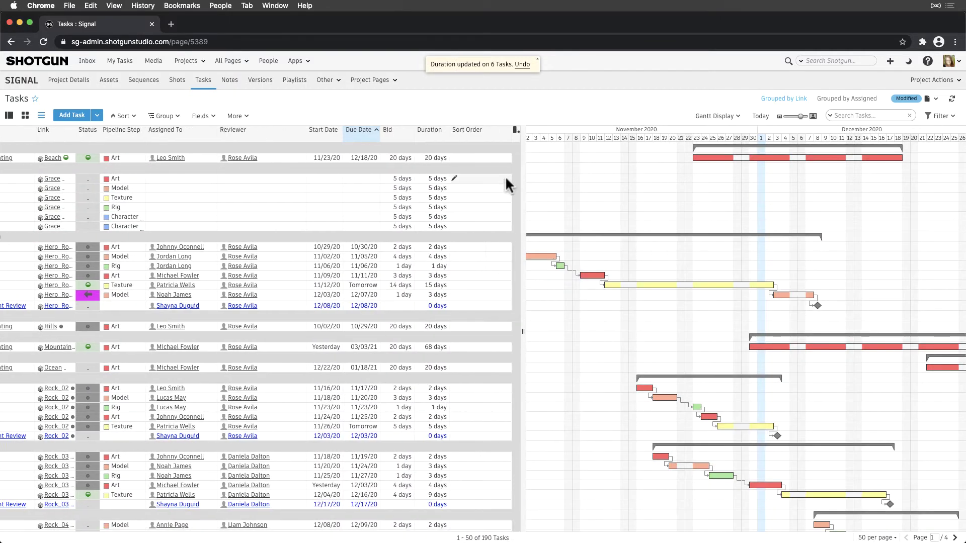
pyautogui.click(505, 178)
pyautogui.write('1')
pyautogui.press('Return')
pyautogui.write('2')
pyautogui.press('Return')
pyautogui.write('3')
pyautogui.press('Return')
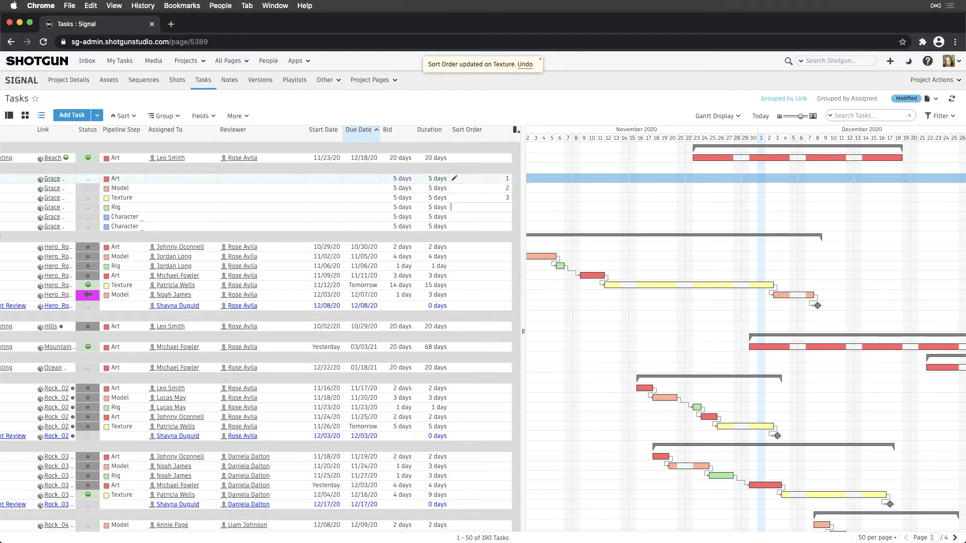
pyautogui.write('3')
pyautogui.press('Return')
pyautogui.write('4')
pyautogui.press('Return')
pyautogui.write('4')
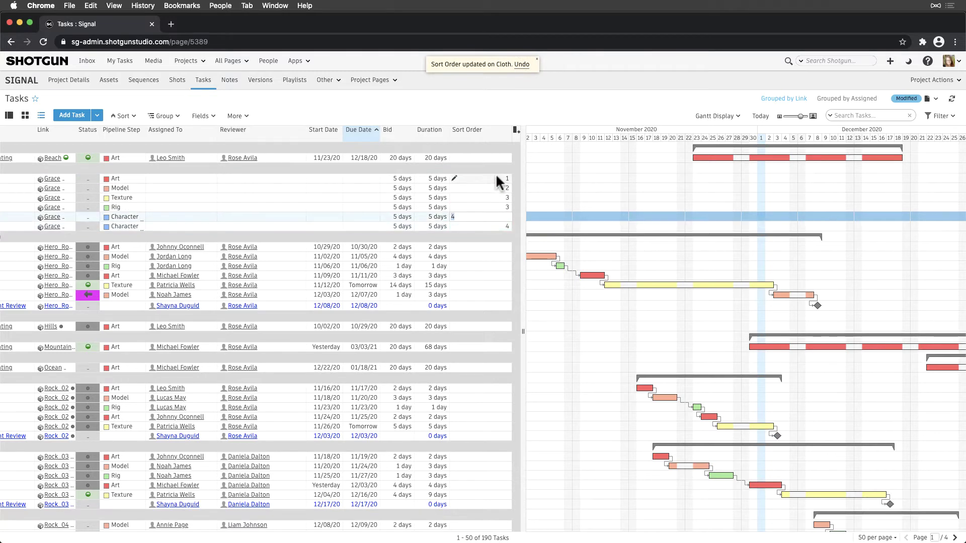
pyautogui.press('Return')
# - Chain the Art, Model, Texture and Rig tasks with finish-to-start dependencies
pyautogui.moveTo(497, 182); pyautogui.dragTo(496, 193)
pyautogui.rightClick(497, 193)
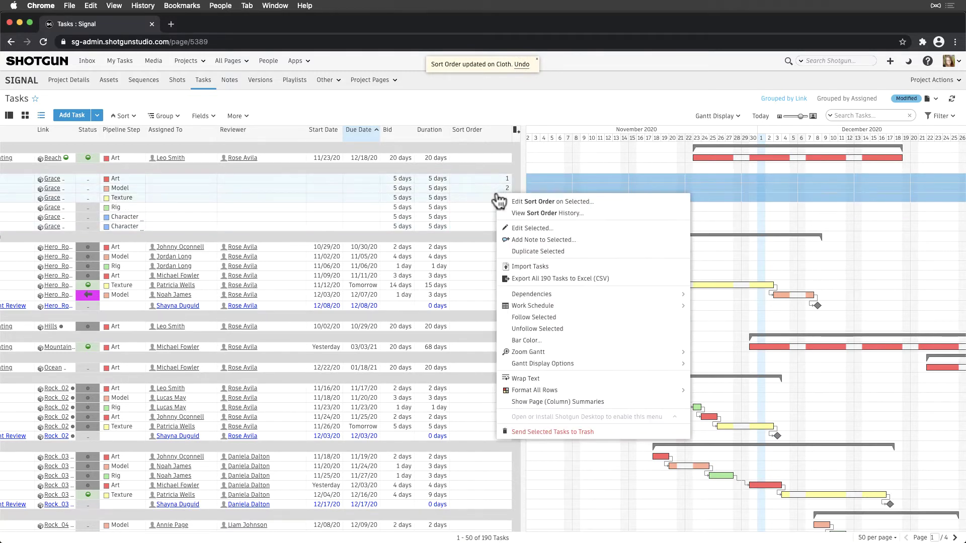
pyautogui.moveTo(532, 295)
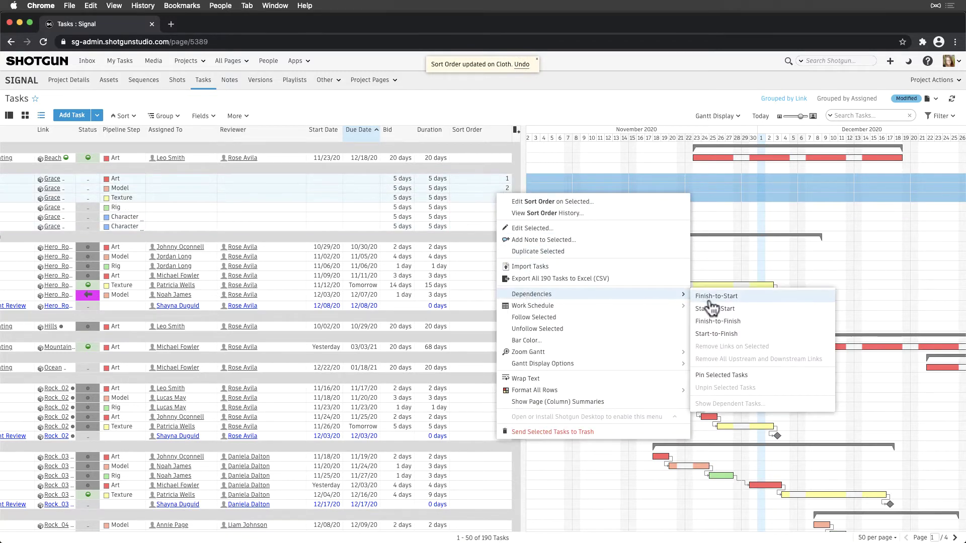
pyautogui.click(719, 296)
pyautogui.moveTo(481, 198); pyautogui.dragTo(493, 224)
pyautogui.rightClick(482, 210)
pyautogui.moveTo(491, 312)
pyautogui.click(714, 312)
# - Link the two Character FX tasks, Hair and Cloth, with a dependency
pyautogui.rightClick(492, 216)
pyautogui.click(491, 215)
pyautogui.rightClick(492, 224)
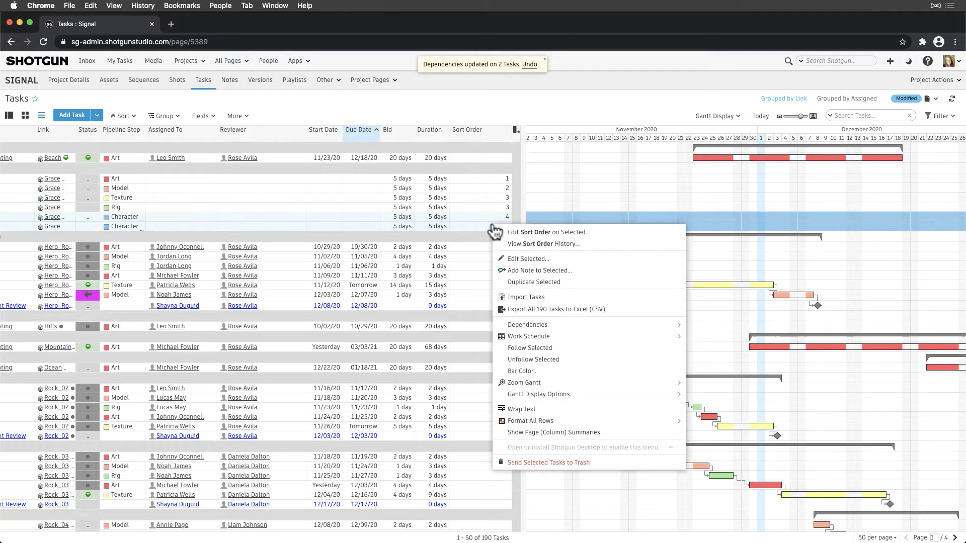
pyautogui.moveTo(654, 325)
pyautogui.click(711, 340)
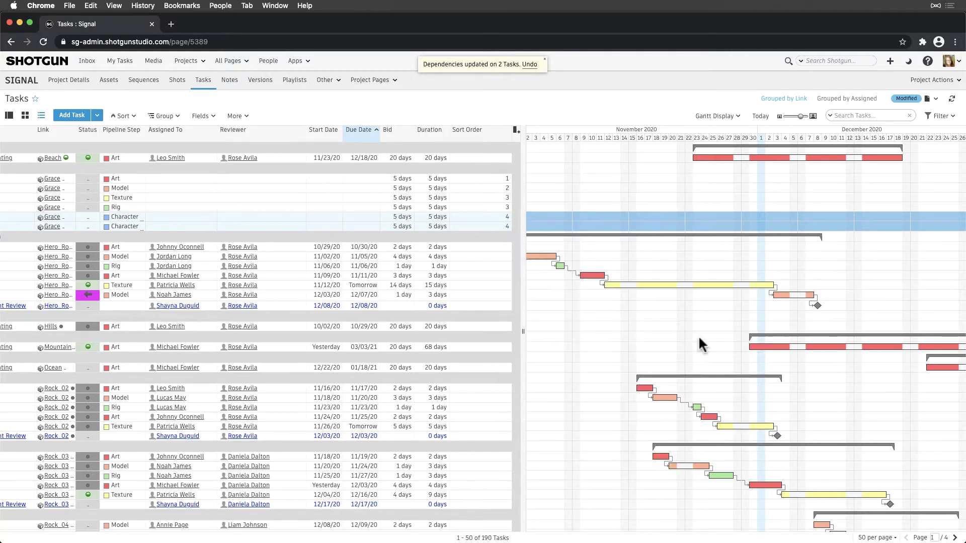
pyautogui.hscroll(-3, 445, 264)
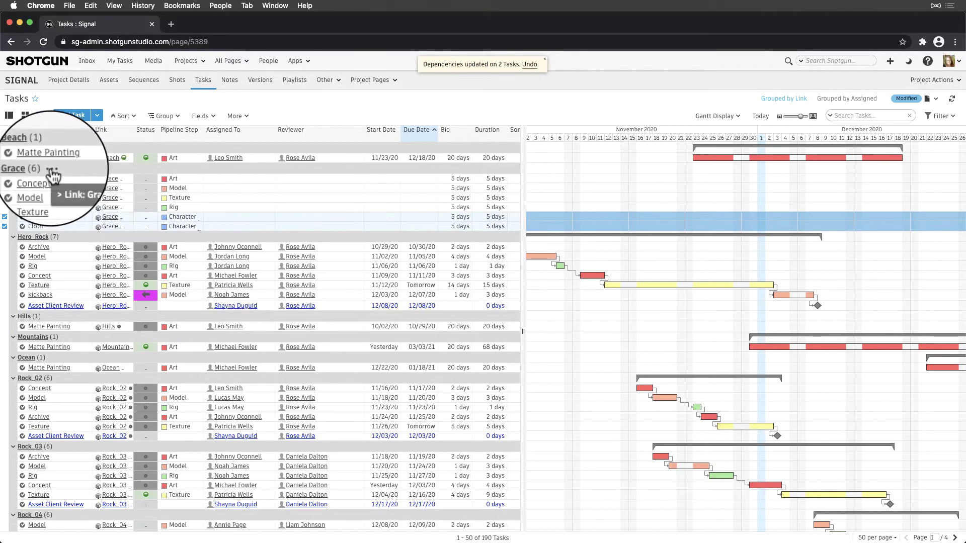
# - From Grace's group menu, create a new task template named 'Signal CG Character'
pyautogui.click(52, 174)
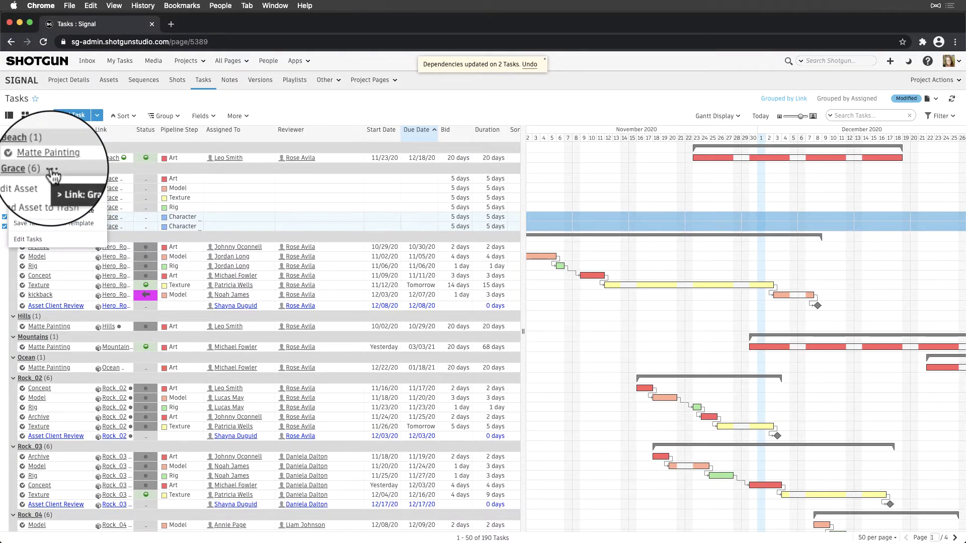
pyautogui.click(94, 224)
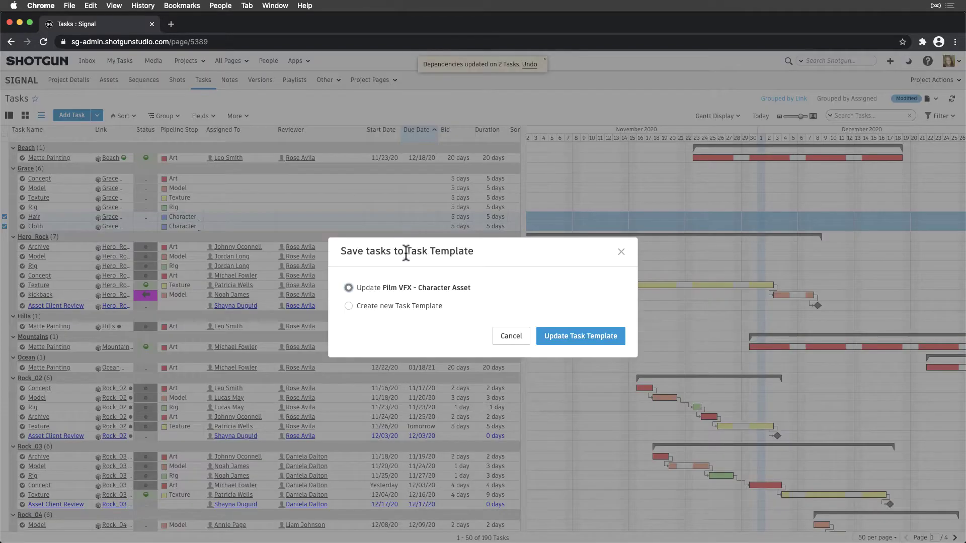
pyautogui.click(349, 306)
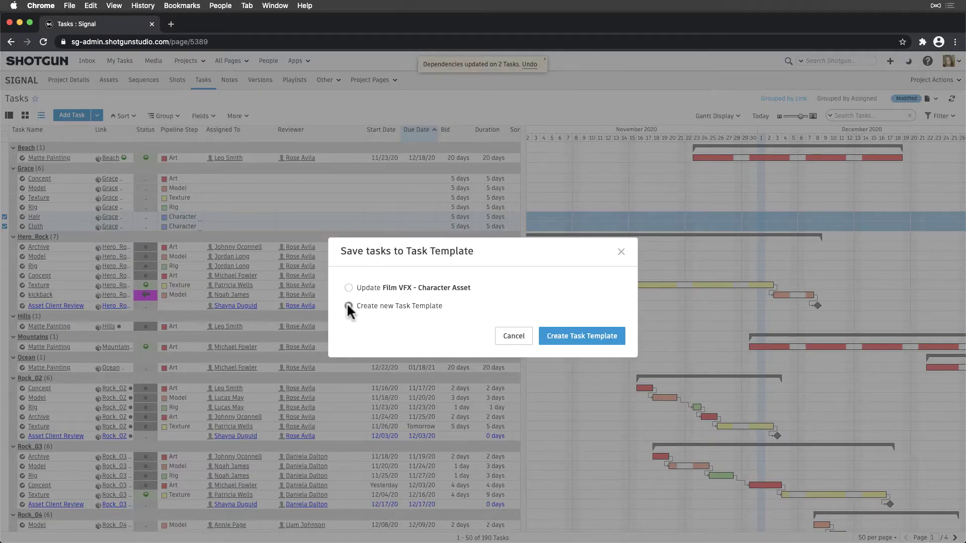
pyautogui.click(582, 335)
pyautogui.write('Signal CG Character')
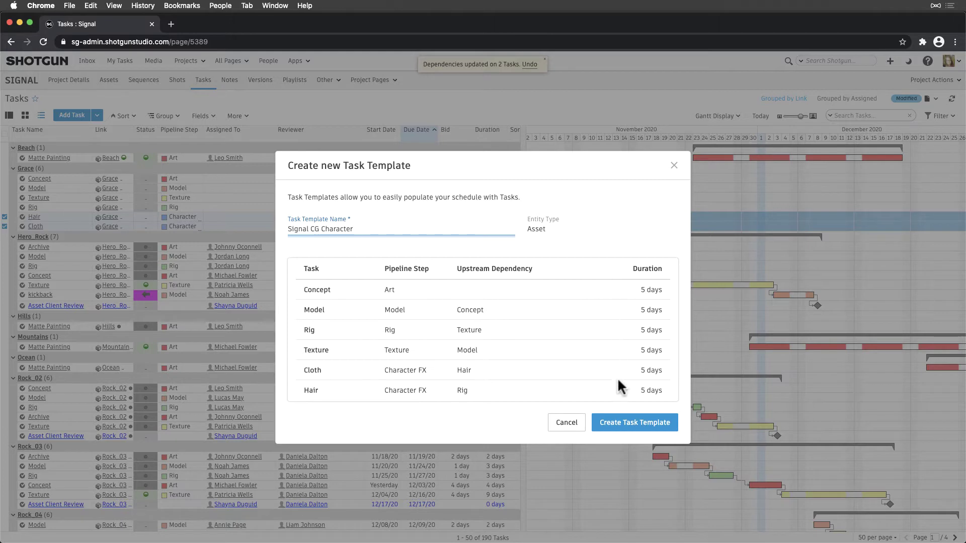
pyautogui.click(629, 426)
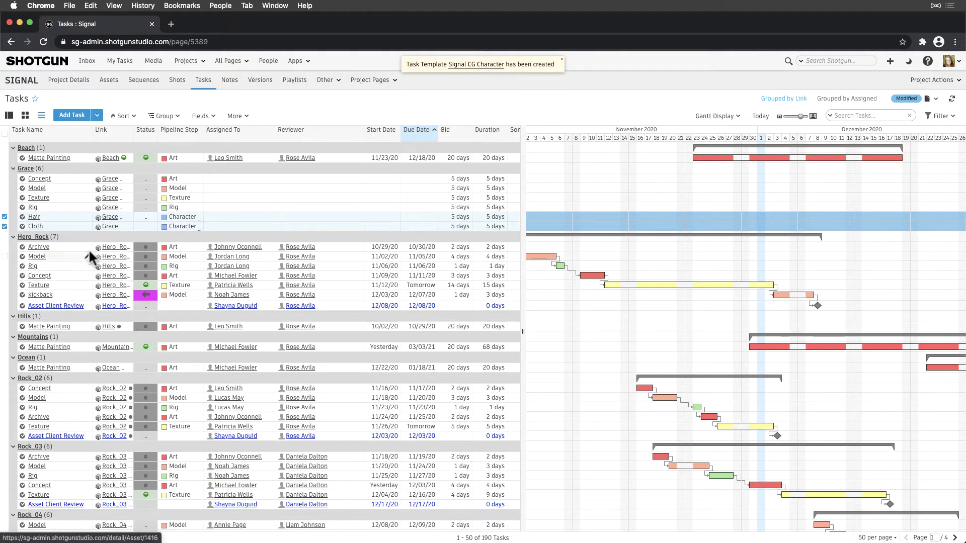
pyautogui.click(67, 240)
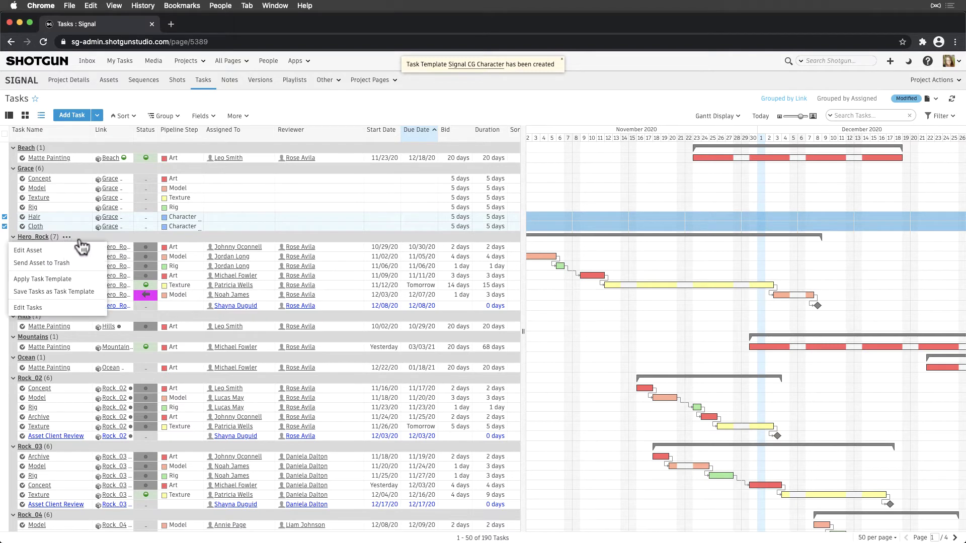
pyautogui.click(97, 280)
pyautogui.scroll(-1, 300, 301)
pyautogui.scroll(-2, 301, 304)
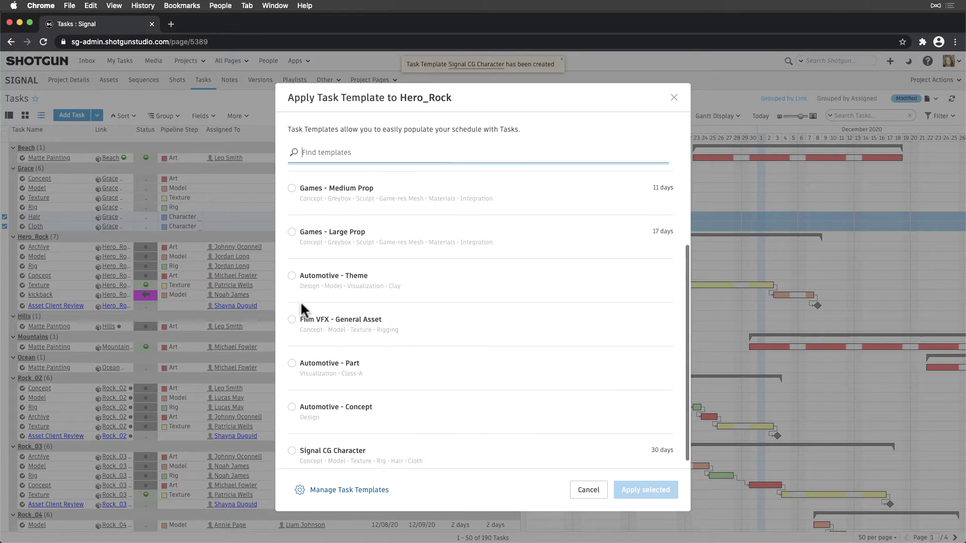
pyautogui.scroll(3, 303, 308)
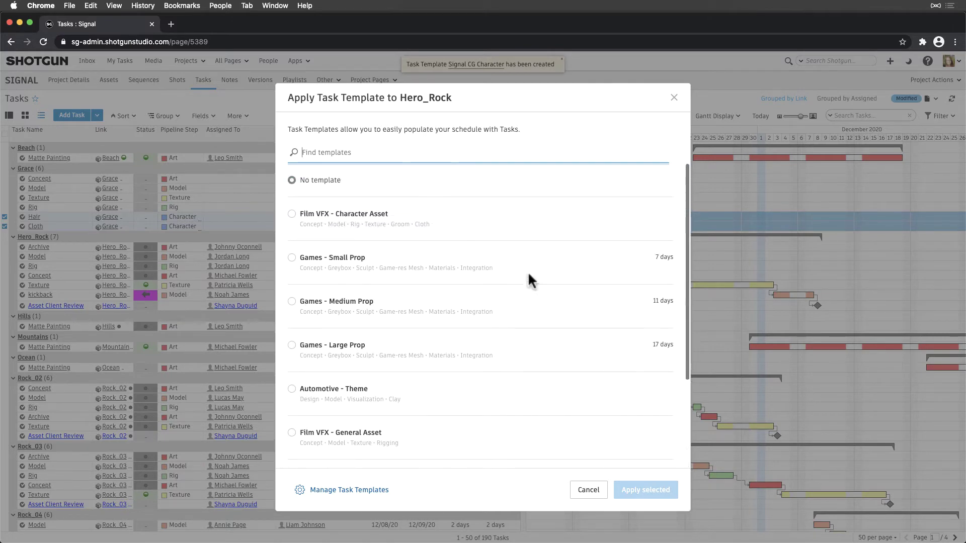
# - Cancel the Hero_Rock template change and add a Task Template column to the Assets list
pyautogui.click(587, 489)
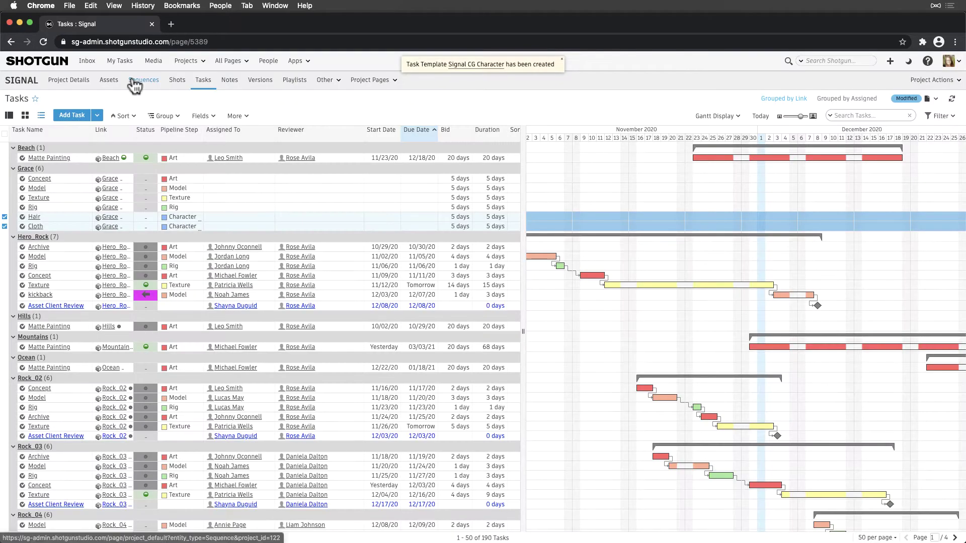
pyautogui.click(109, 81)
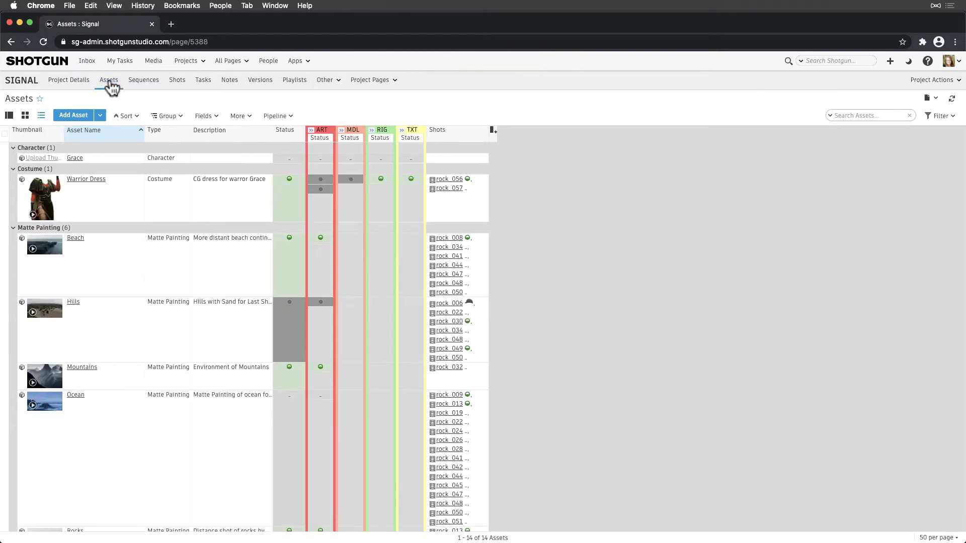
pyautogui.click(493, 131)
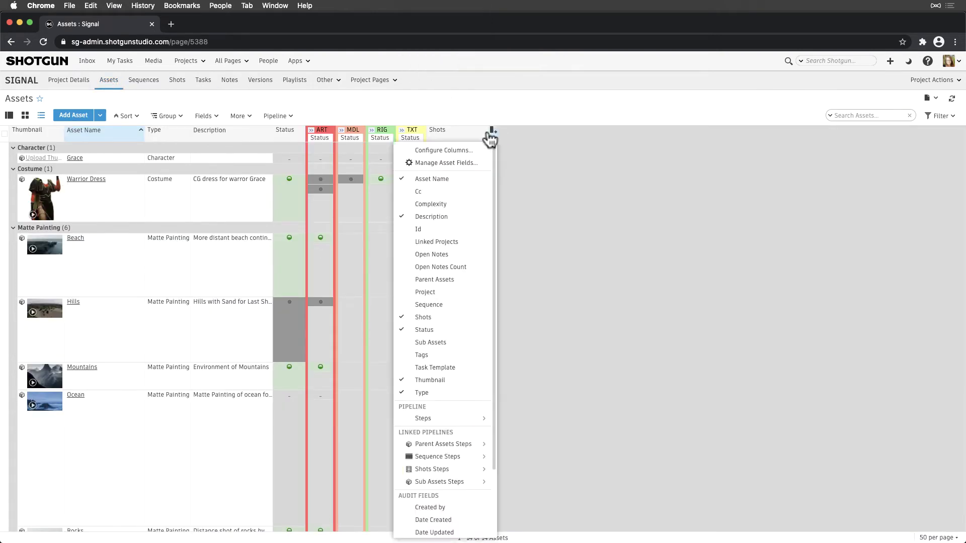
pyautogui.click(435, 368)
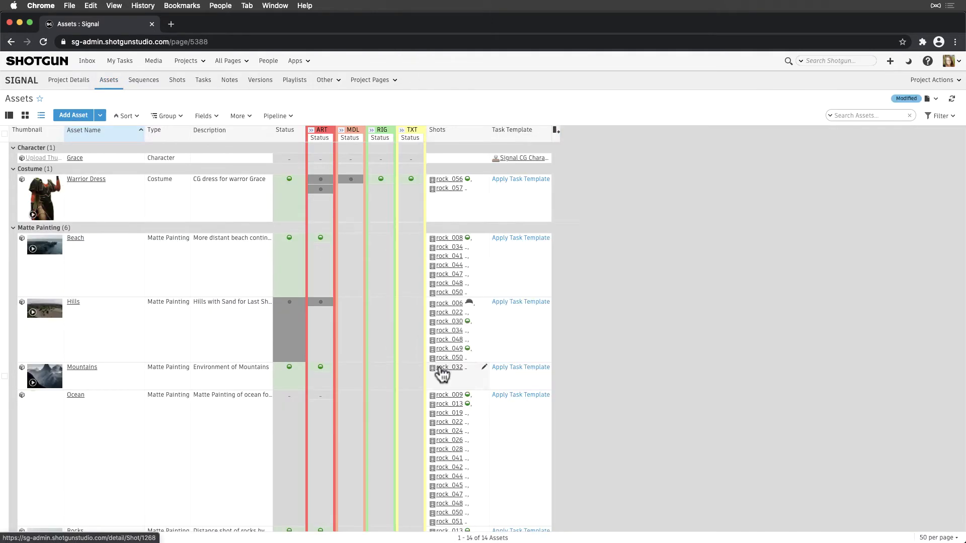
# - Inspect the template options for Warrior Dress and Grace, then cancel without changes
pyautogui.click(546, 179)
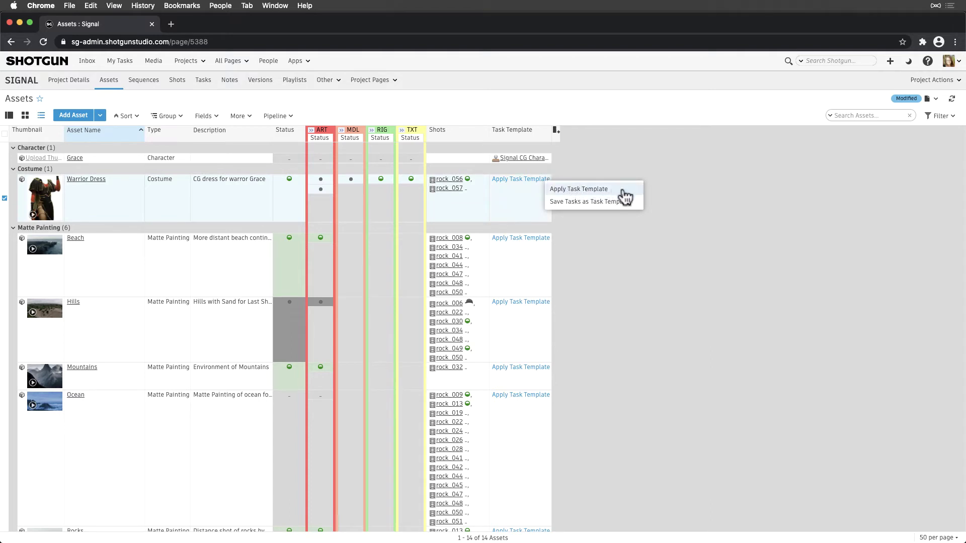
pyautogui.click(548, 157)
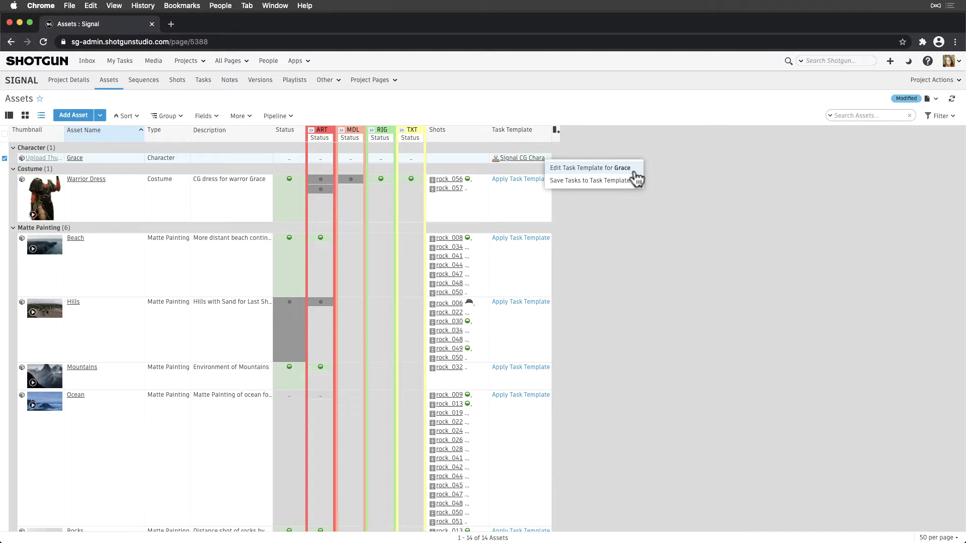
pyautogui.click(616, 200)
pyautogui.click(547, 179)
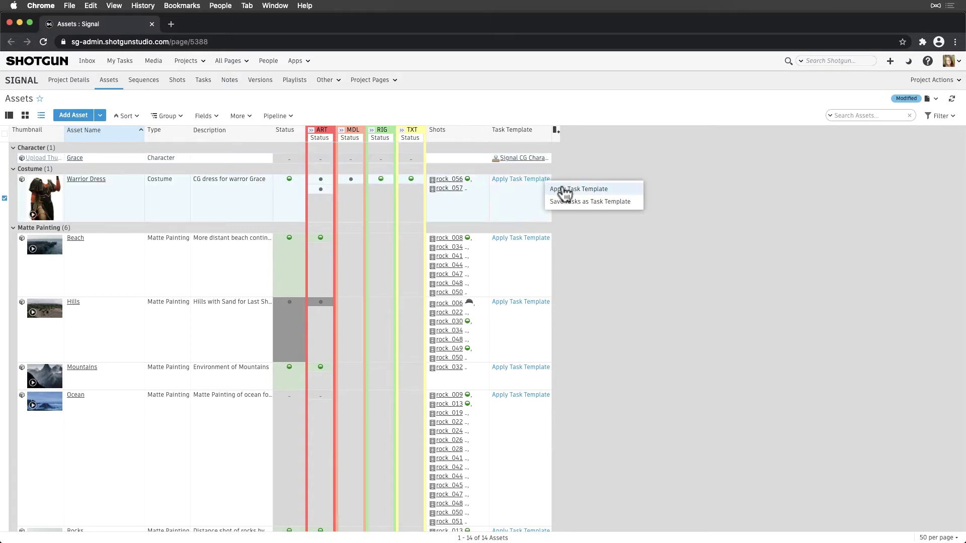
pyautogui.click(563, 189)
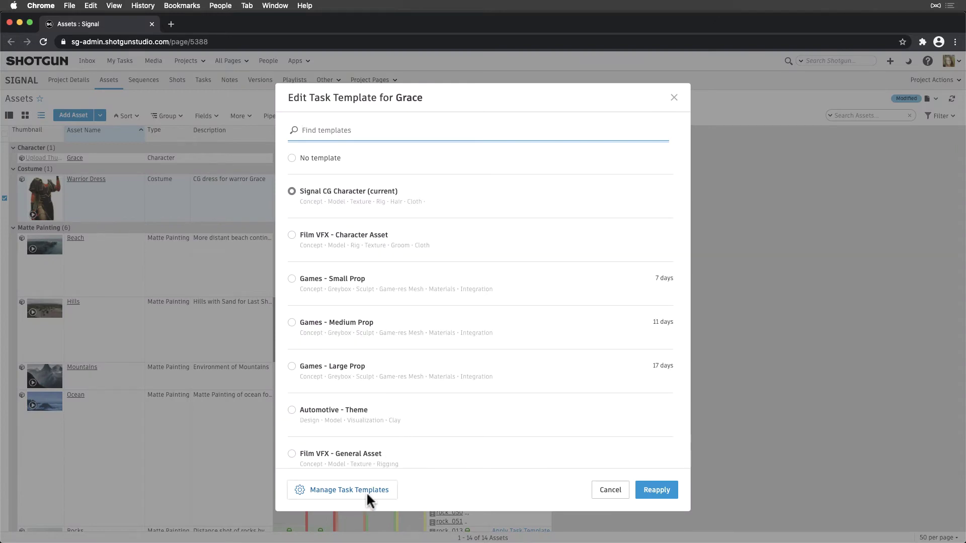
pyautogui.click(610, 491)
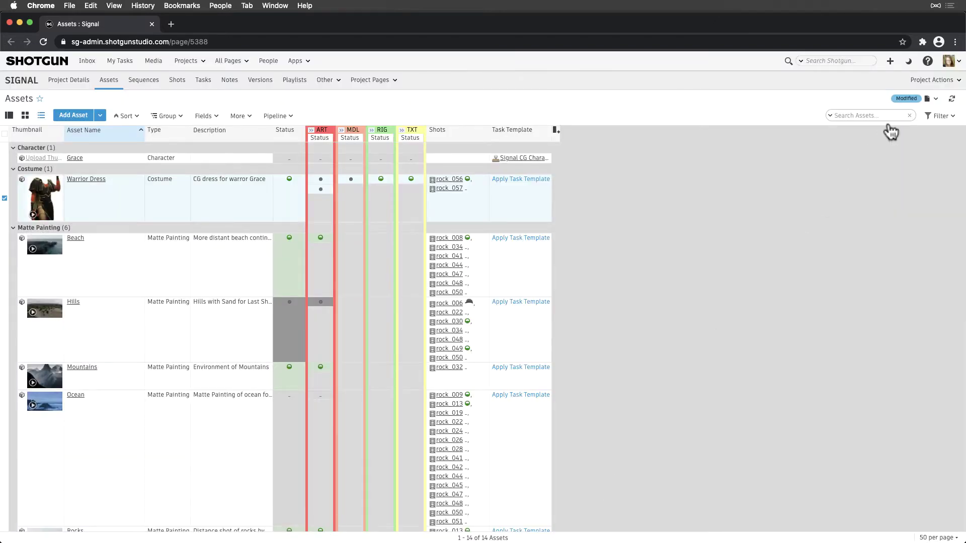
# - Go to the Task Templates admin page and view the Signal CG Character template
pyautogui.click(948, 61)
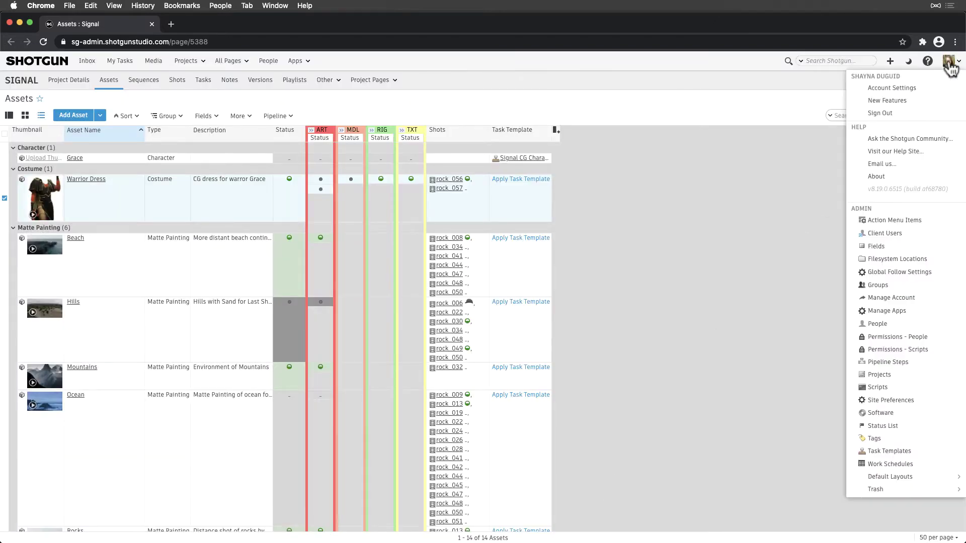
pyautogui.click(913, 451)
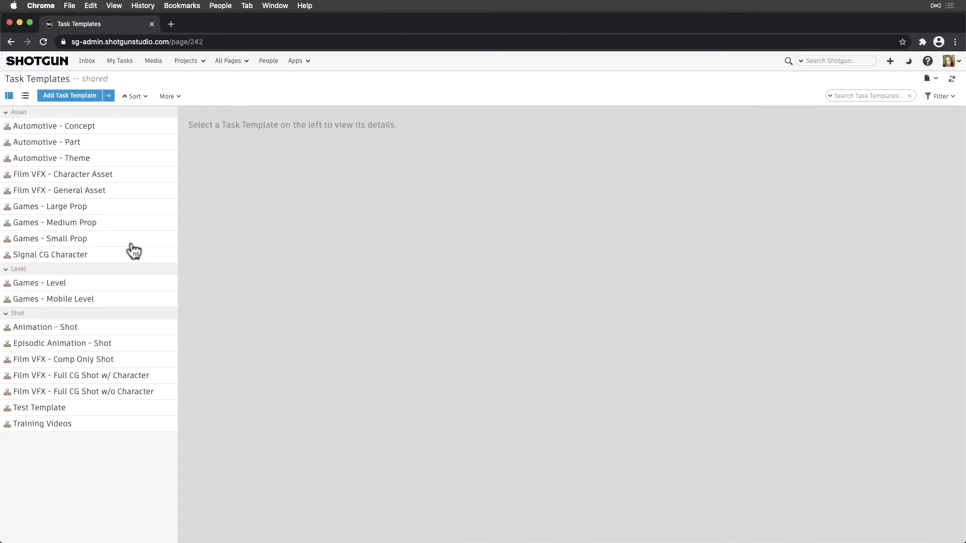
pyautogui.click(106, 260)
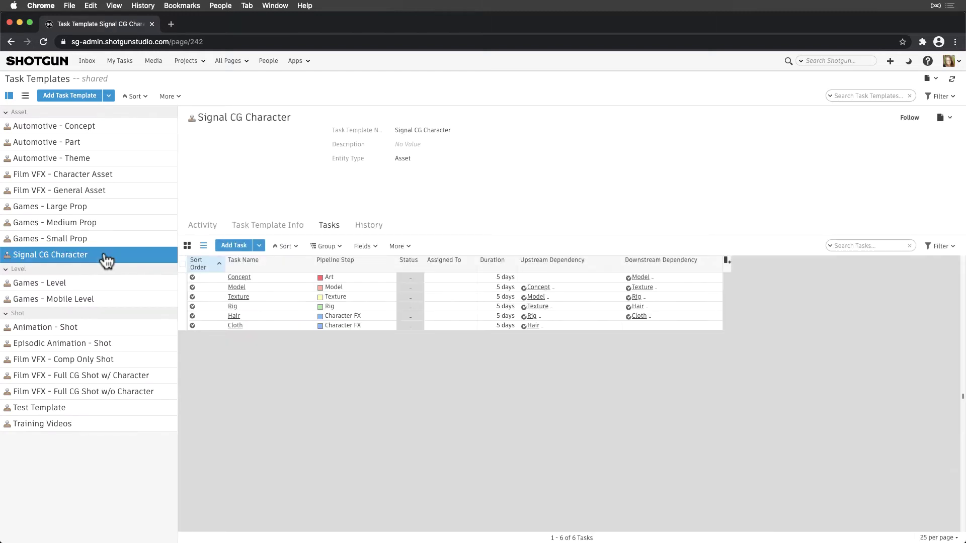
pyautogui.rightClick(106, 260)
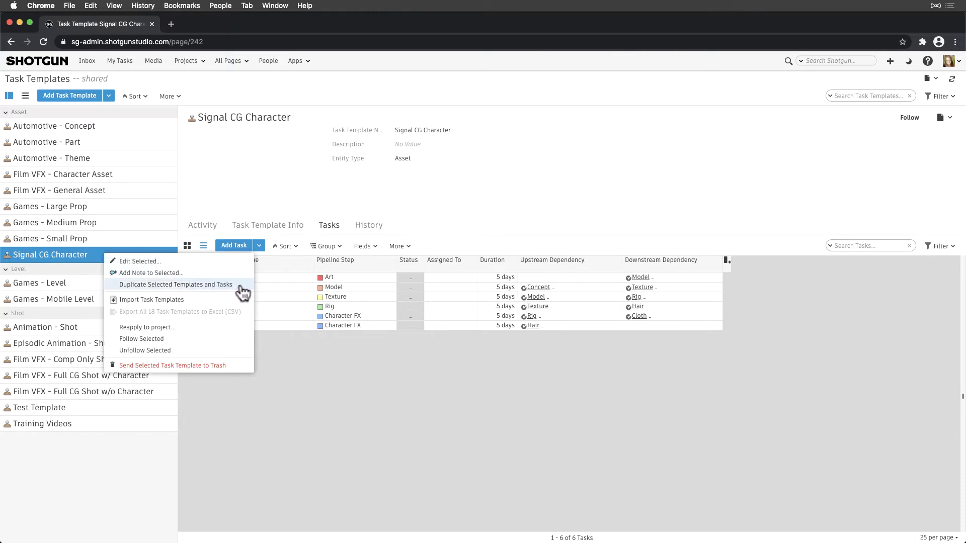
pyautogui.click(286, 367)
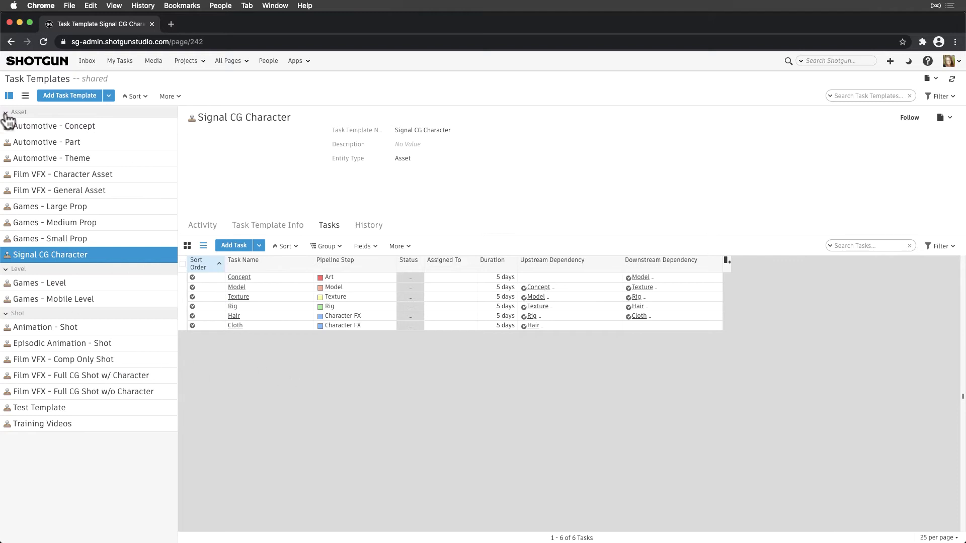
# - Collapse the Level and Shot template groups, leaving Asset expanded
pyautogui.click(6, 112)
pyautogui.click(6, 125)
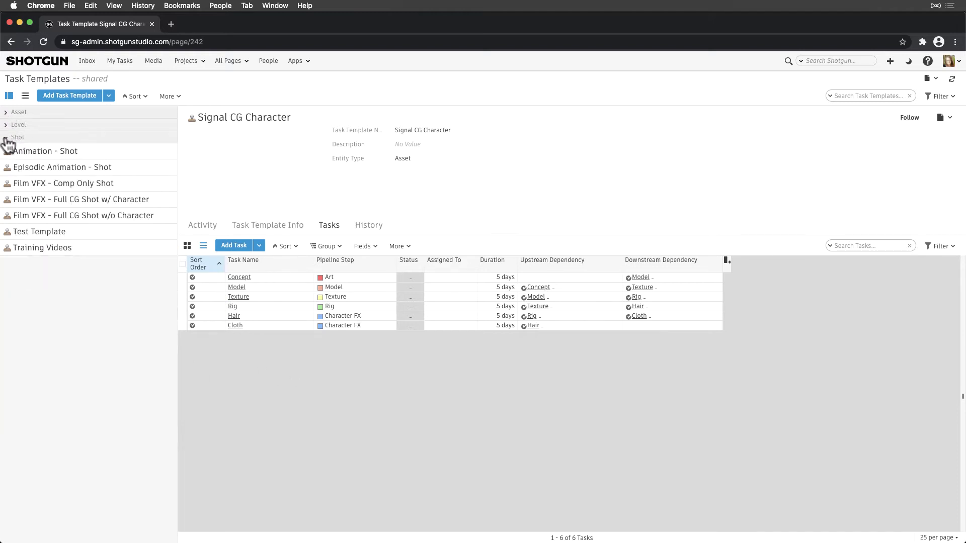
pyautogui.click(7, 137)
pyautogui.click(6, 112)
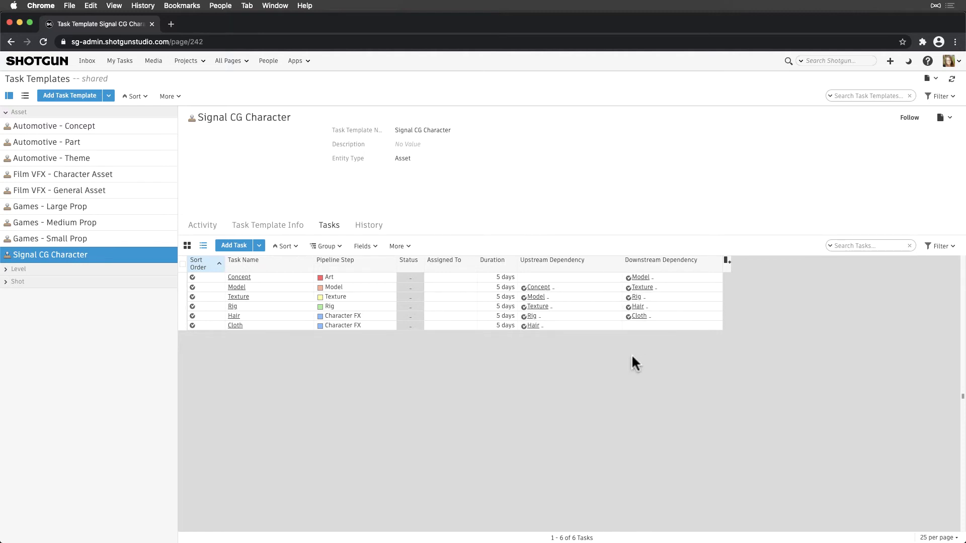
# - Number the Signal CG Character tasks 1 to 6 in the Sort Order column
pyautogui.click(206, 278)
pyautogui.write('1 2 3 4 5 6')
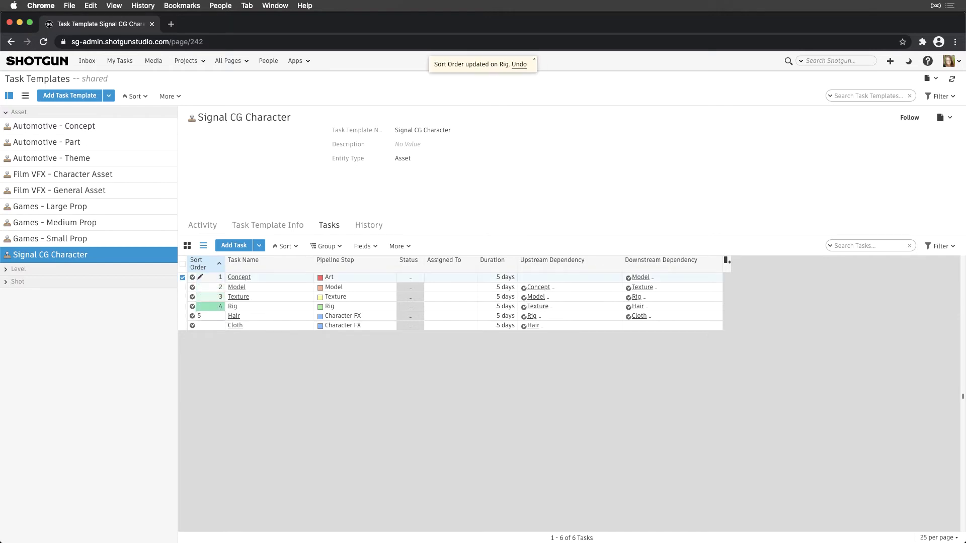
pyautogui.press('Return')
# - Add a Bid column beside Assigned To and set a 5-day bid on all six tasks
pyautogui.click(726, 260)
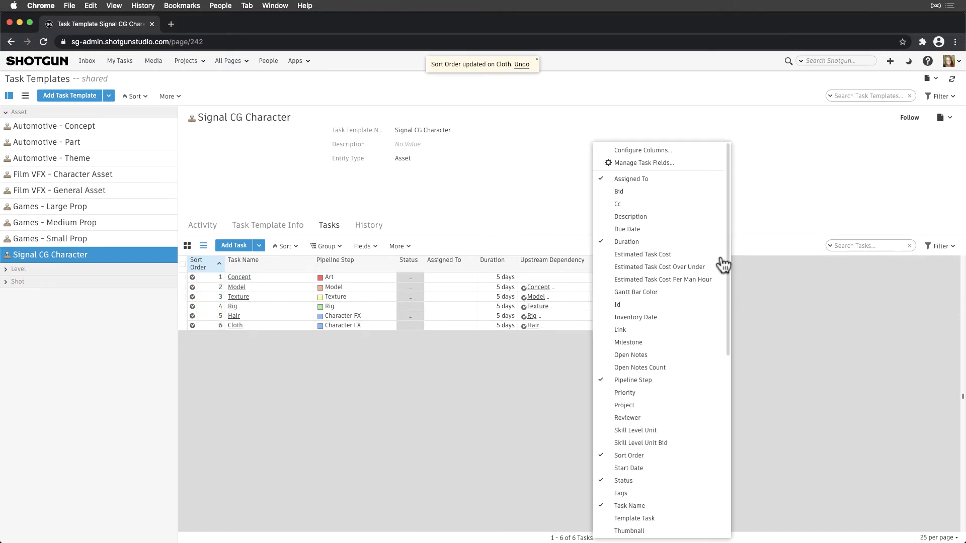
pyautogui.click(692, 194)
pyautogui.moveTo(731, 260); pyautogui.dragTo(493, 322)
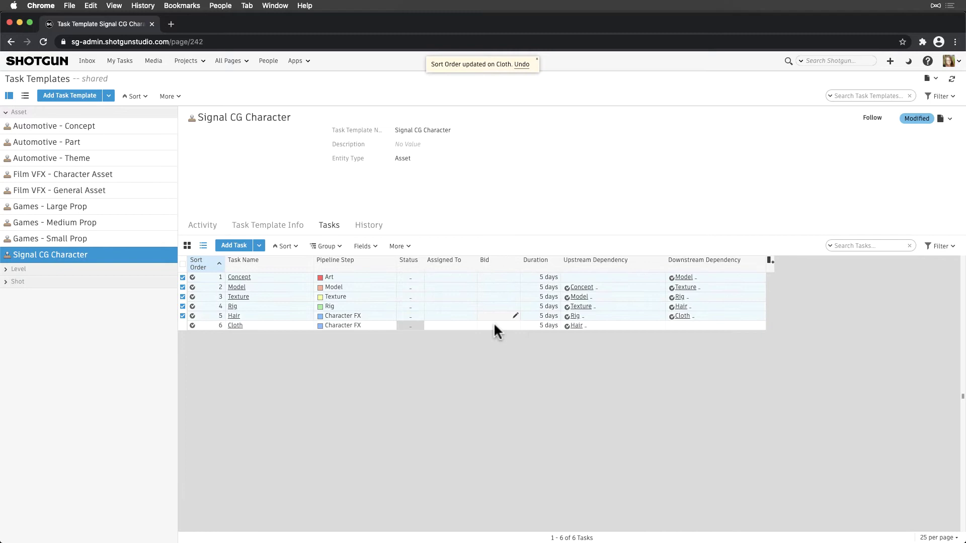
pyautogui.rightClick(494, 322)
pyautogui.click(512, 314)
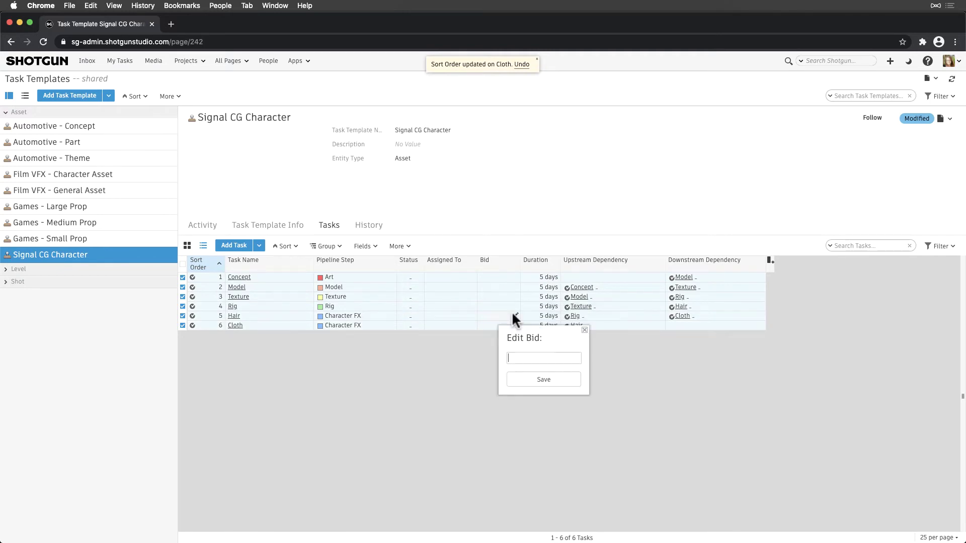
pyautogui.write('5')
pyautogui.click(525, 381)
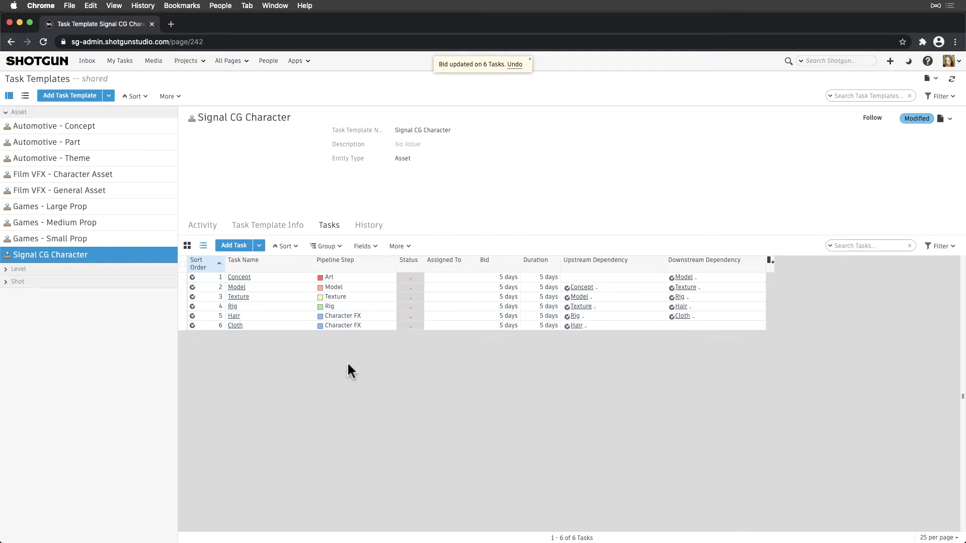
# - Unpin the Concept through Texture tasks
pyautogui.rightClick(185, 278)
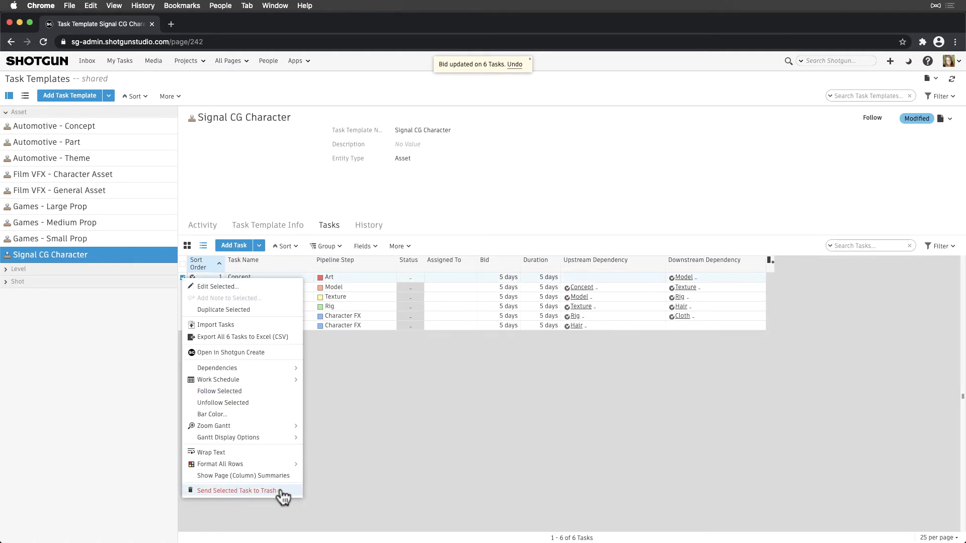
pyautogui.press('Escape')
pyautogui.keyDown('shift'); pyautogui.click(183, 297); pyautogui.keyUp('shift')
pyautogui.rightClick(183, 297)
pyautogui.moveTo(253, 373)
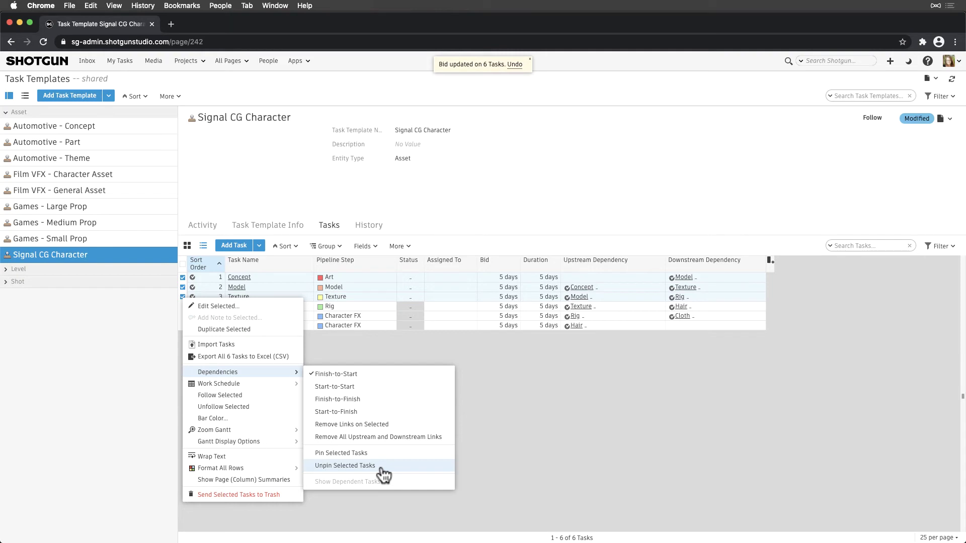
pyautogui.click(345, 466)
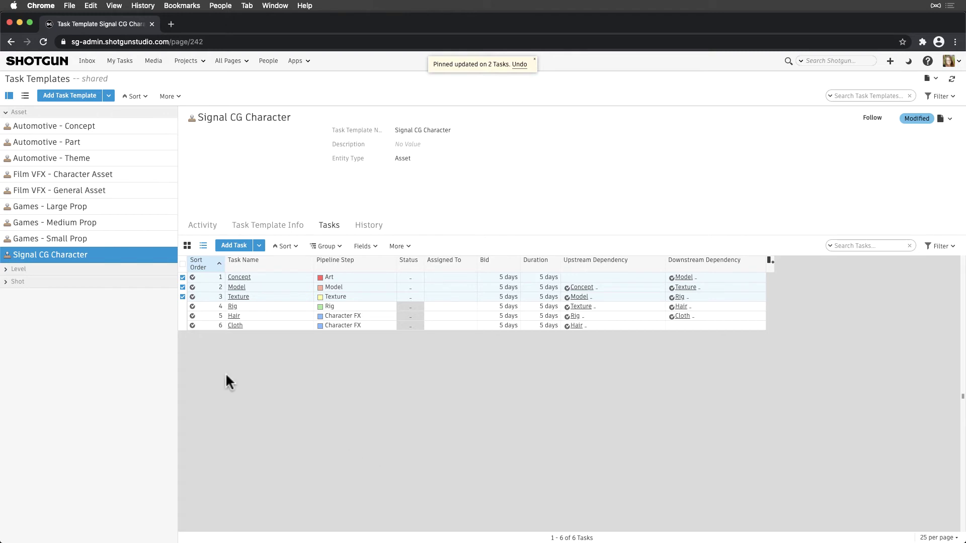
# - Switch to List View, preview Film VFX - Character Asset's tasks, then open the Fields menu
pyautogui.click(26, 97)
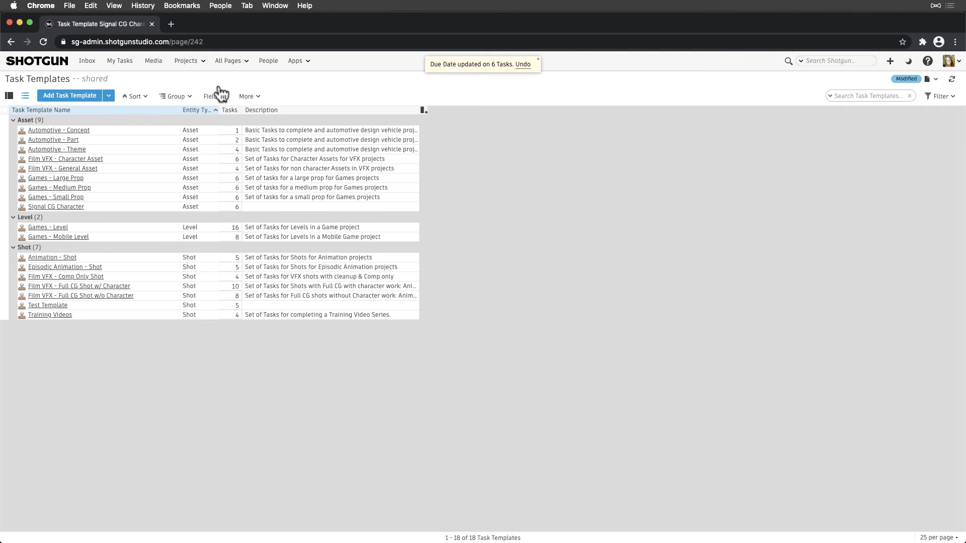
pyautogui.click(237, 159)
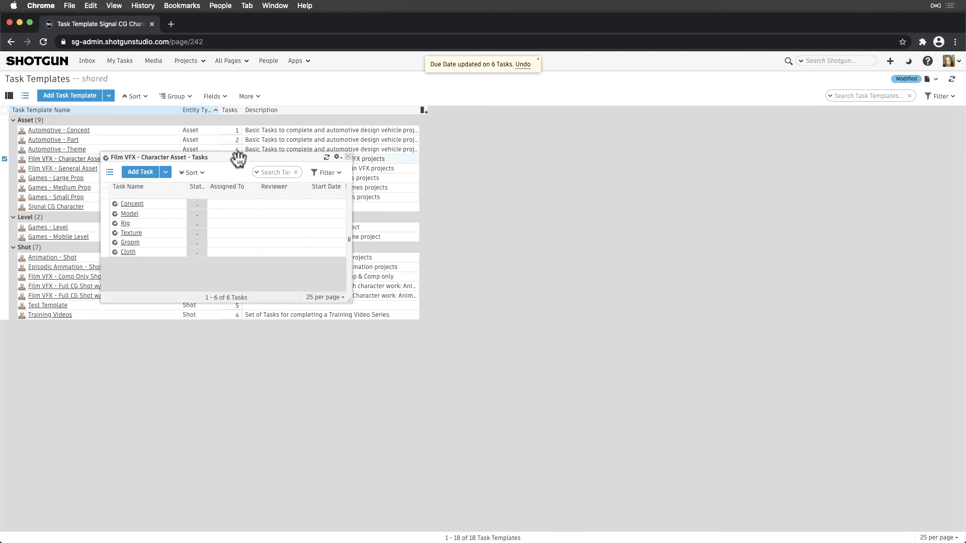
pyautogui.click(348, 157)
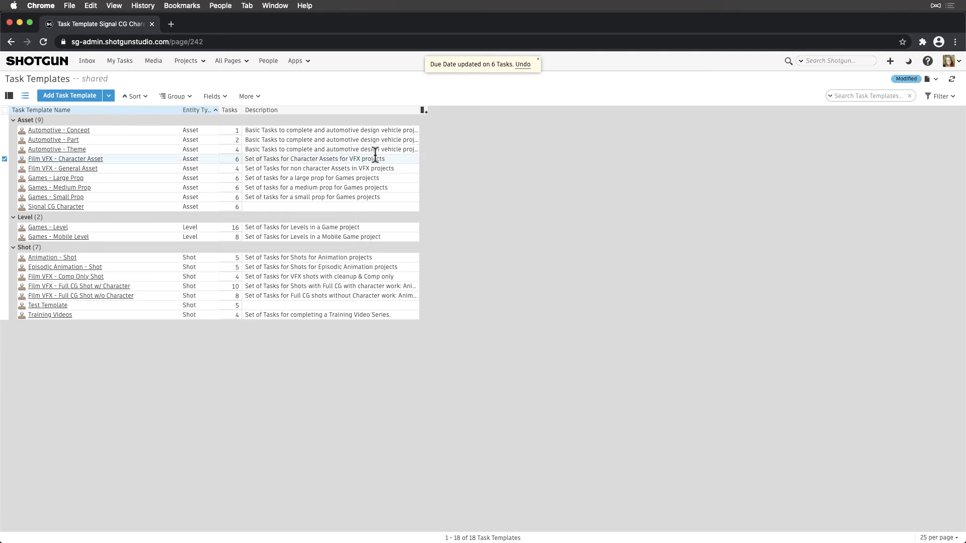
pyautogui.click(215, 97)
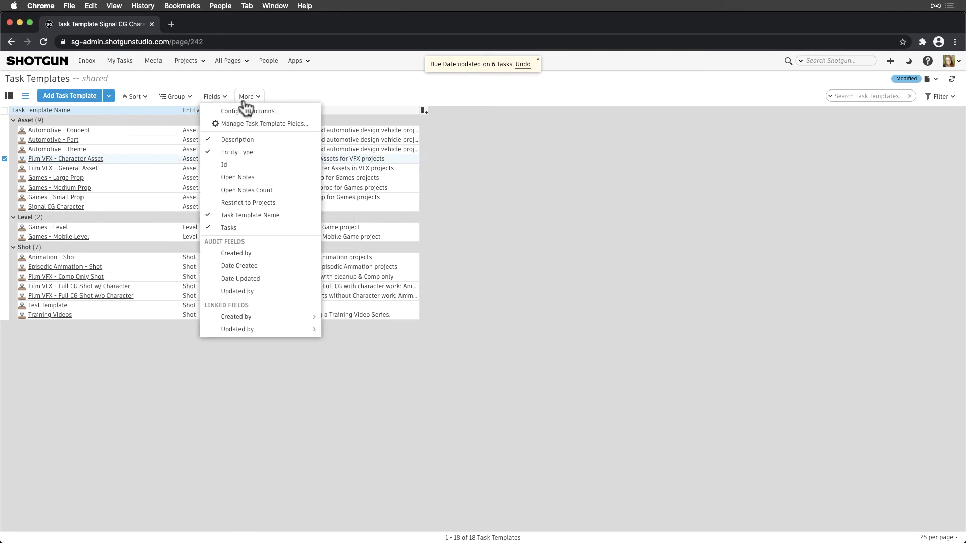
# - Show the Restrict to Projects column and set Signal CG Character's restriction to the Signal project
pyautogui.click(266, 204)
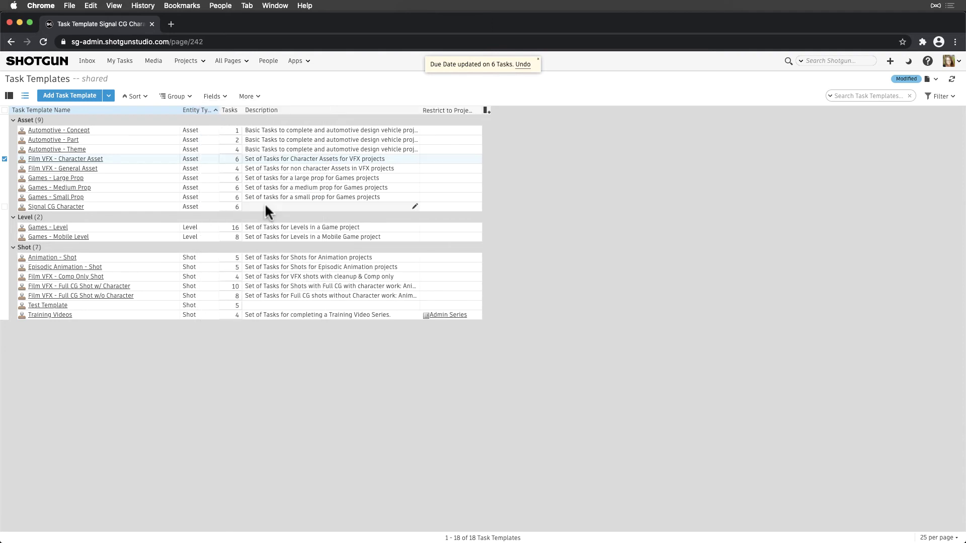
pyautogui.click(266, 206)
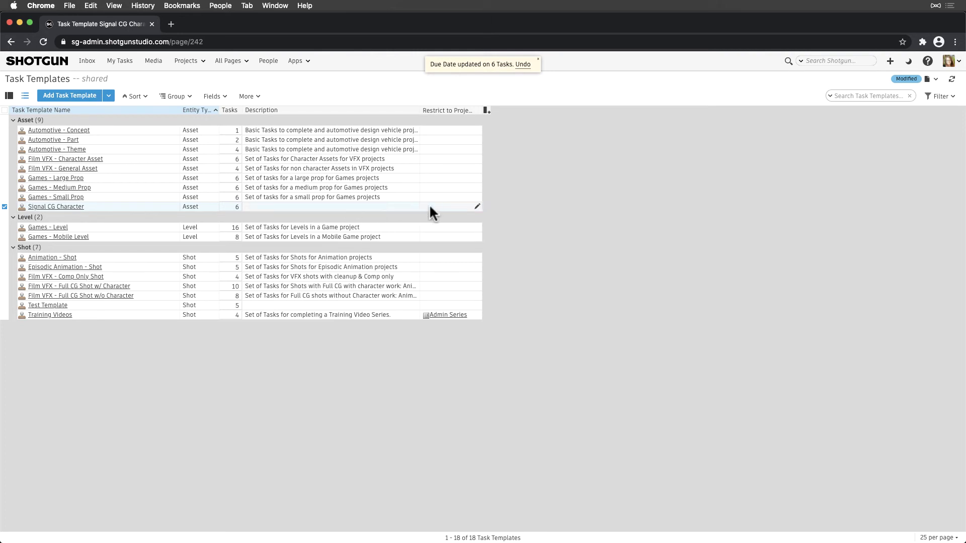
pyautogui.click(443, 204)
pyautogui.write('sig')
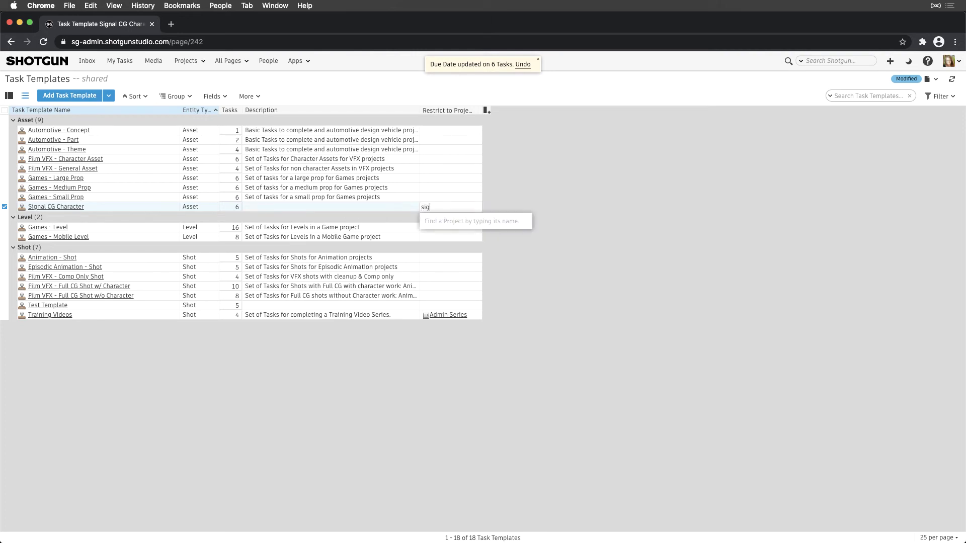
pyautogui.click(461, 220)
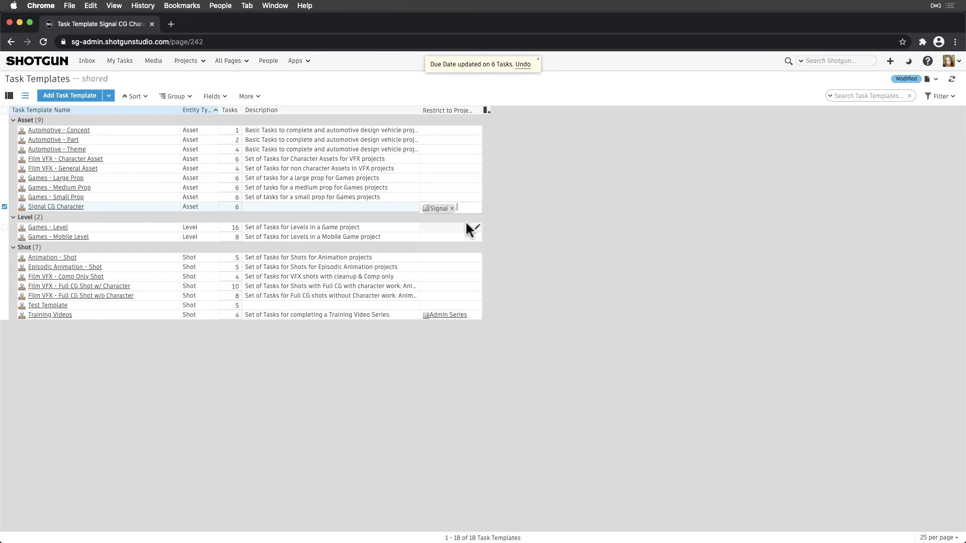
pyautogui.click(516, 212)
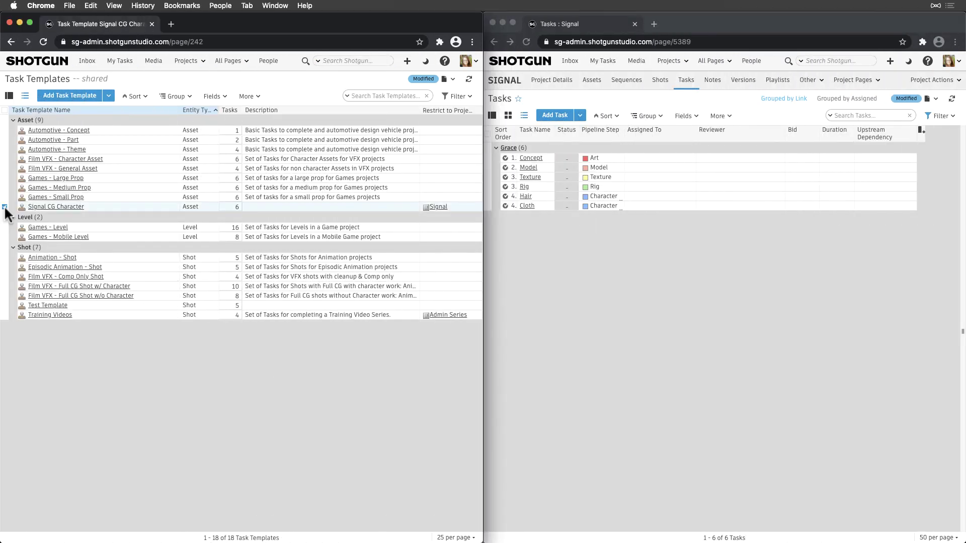
# - Reapply the Signal CG Character task template to the Signal project, updating its one asset
pyautogui.rightClick(6, 208)
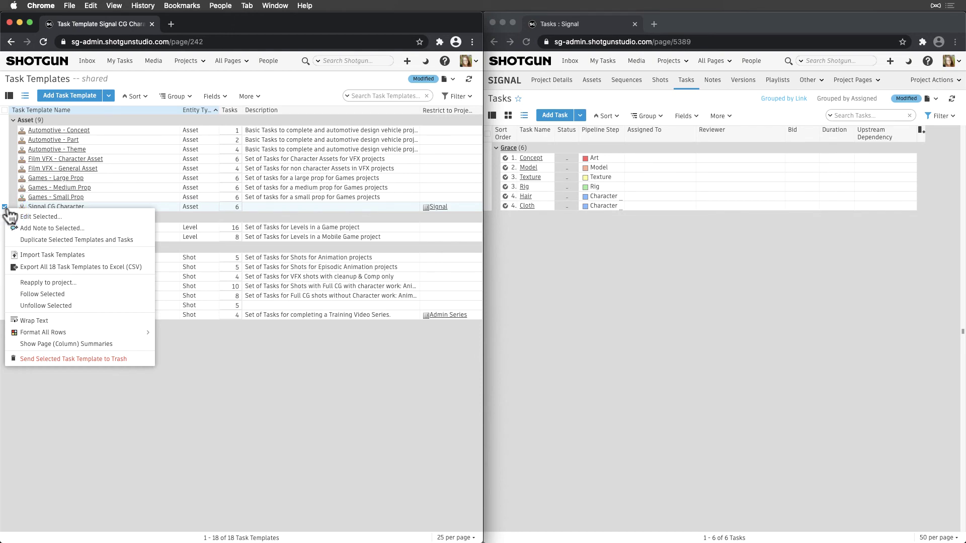
pyautogui.click(75, 286)
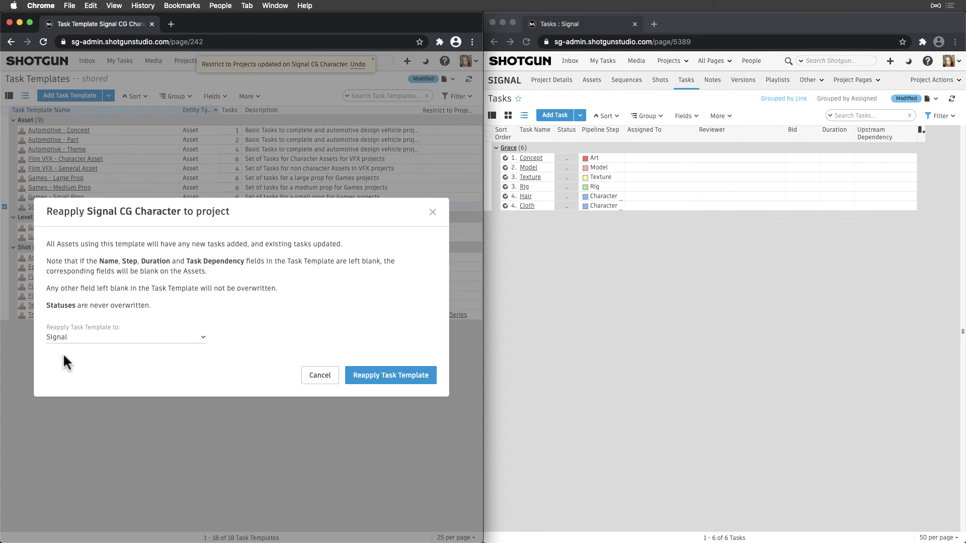
pyautogui.click(373, 377)
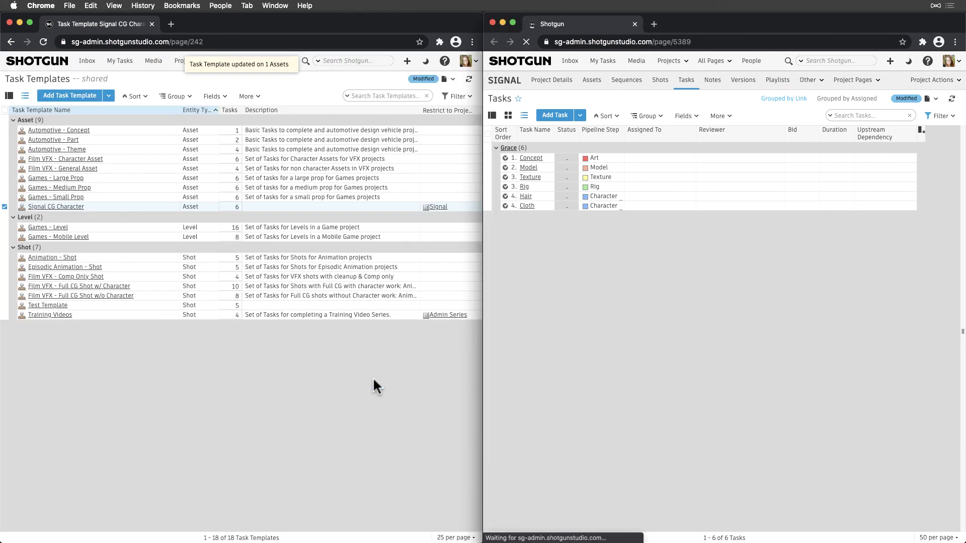